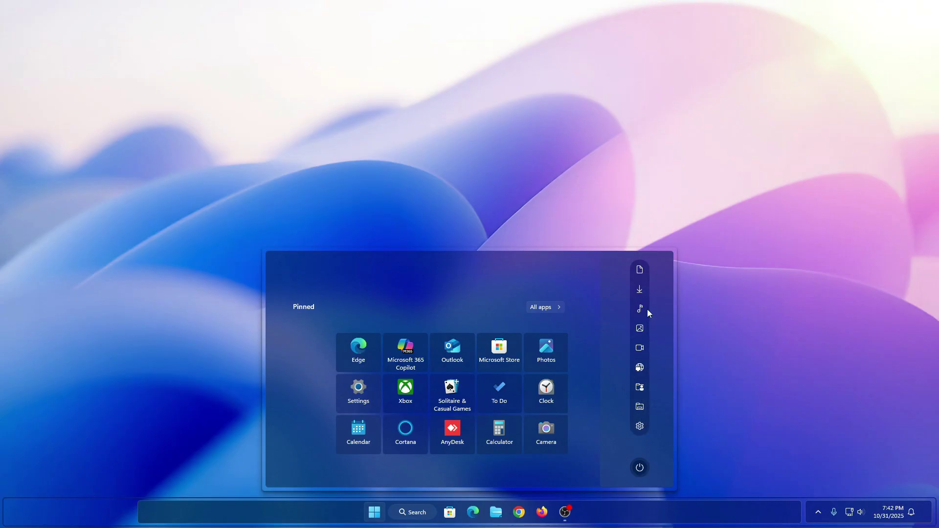
- Browse the full app list in the dark-themed Start menu, view its alphabet index, and return to the pinned apps
{"action": "left_click", "coordinate": [556, 310]}
{"action": "scroll", "coordinate": [541, 355], "scroll_direction": "down", "scroll_amount": 5}
{"action": "scroll", "coordinate": [541, 356], "scroll_direction": "down", "scroll_amount": 8}
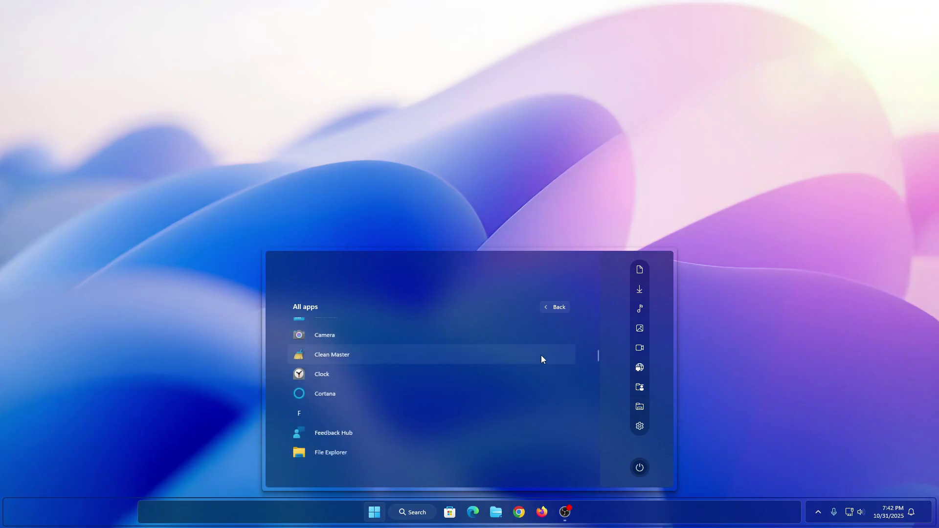
{"action": "scroll", "coordinate": [540, 359], "scroll_direction": "down", "scroll_amount": 10}
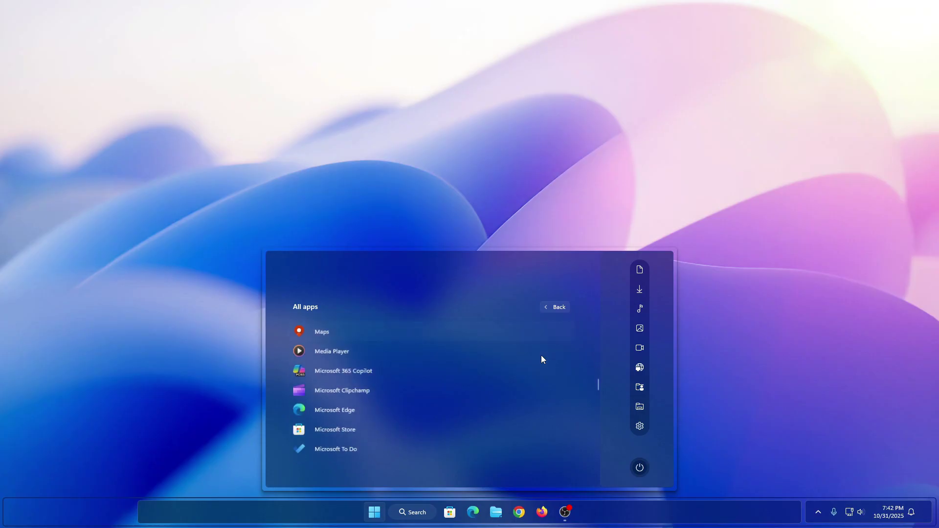
{"action": "scroll", "coordinate": [540, 355], "scroll_direction": "down", "scroll_amount": 2}
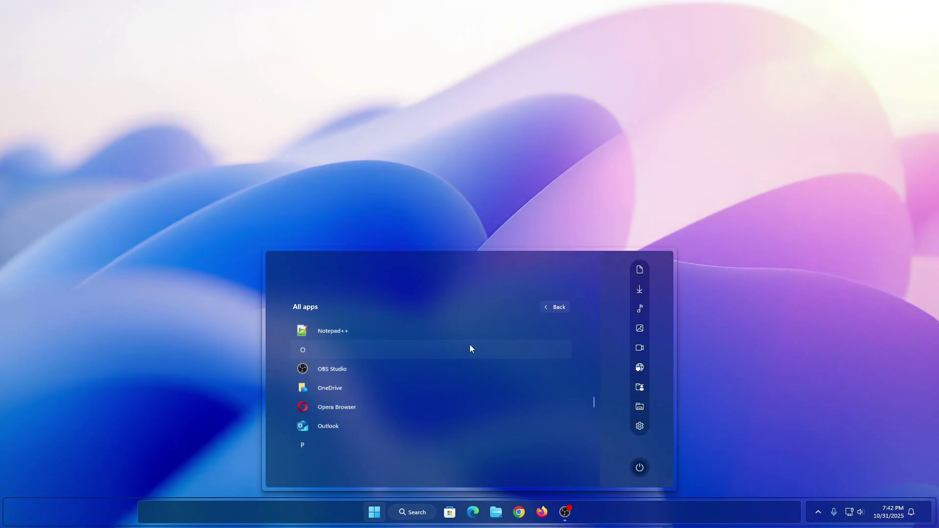
{"action": "left_click", "coordinate": [470, 345]}
{"action": "scroll", "coordinate": [484, 367], "scroll_direction": "up", "scroll_amount": 2}
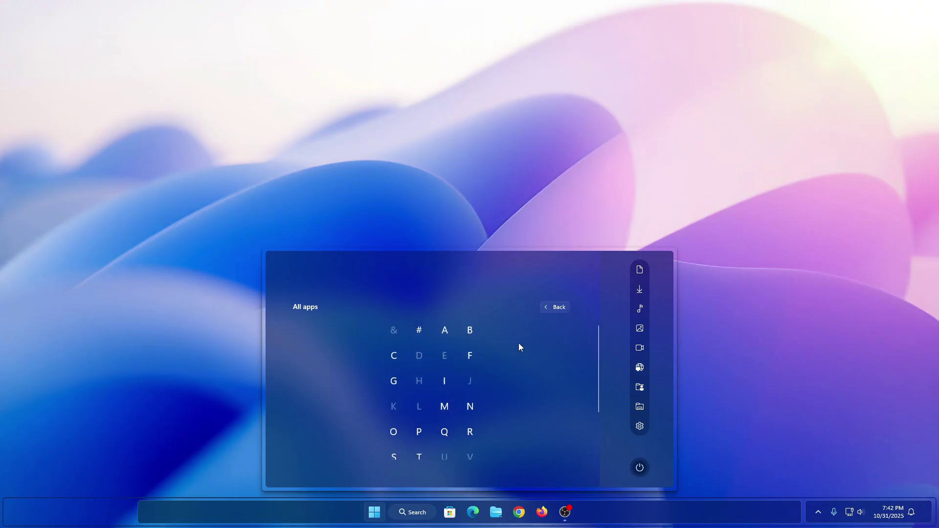
{"action": "left_click", "coordinate": [440, 335]}
{"action": "left_click", "coordinate": [548, 310]}
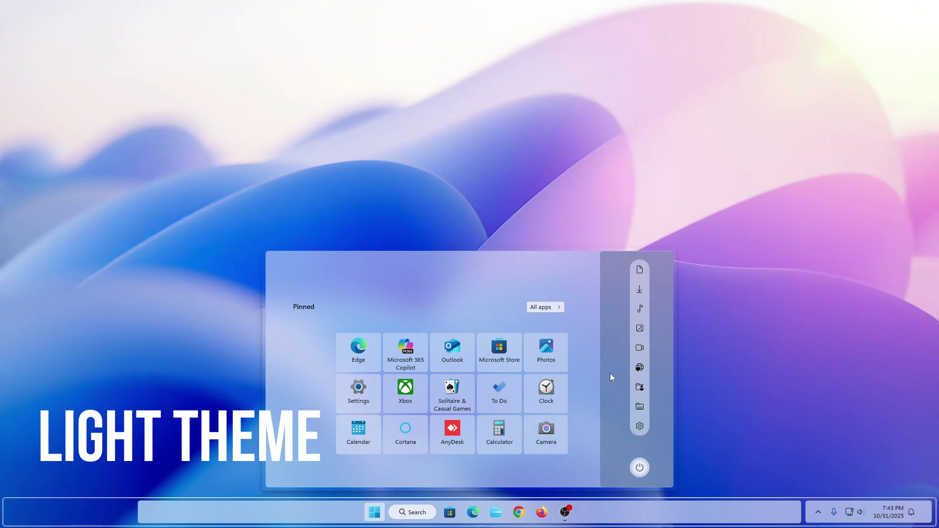
- Browse the full app list and alphabet index in the light-themed Start menu, and return to the pinned apps
{"action": "left_click", "coordinate": [560, 307]}
{"action": "scroll", "coordinate": [550, 362], "scroll_direction": "down", "scroll_amount": 5}
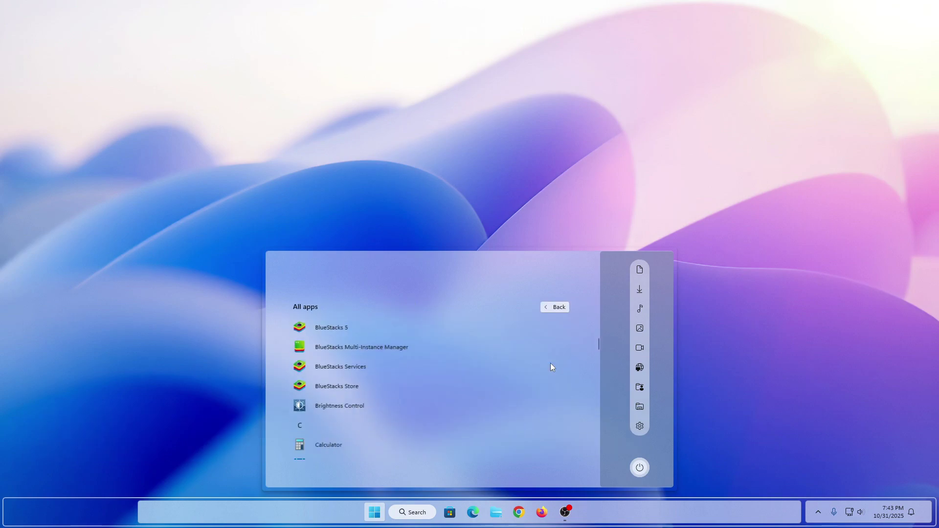
{"action": "scroll", "coordinate": [550, 367], "scroll_direction": "down", "scroll_amount": 10}
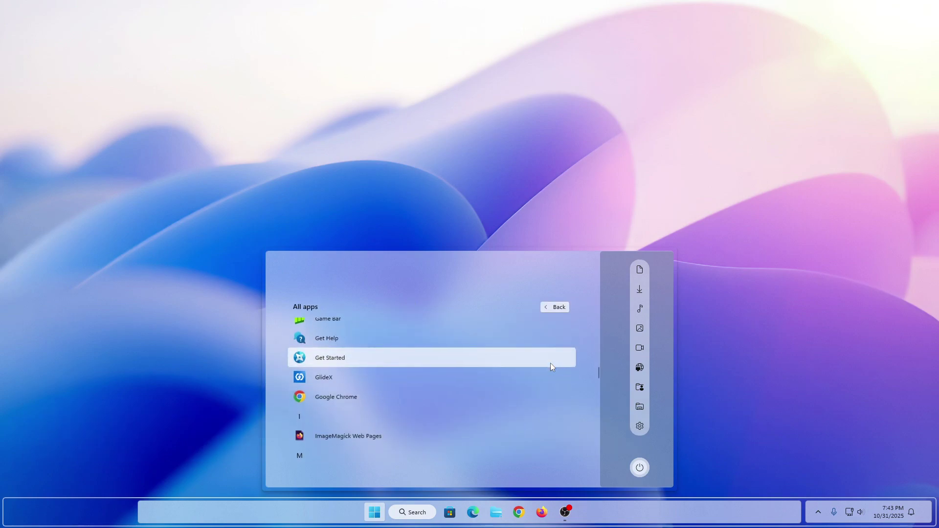
{"action": "scroll", "coordinate": [550, 367], "scroll_direction": "down", "scroll_amount": 10}
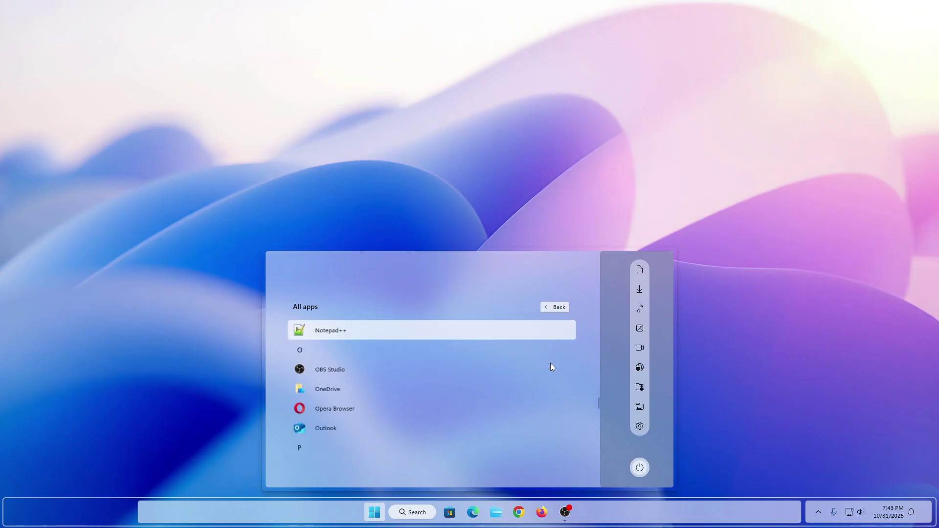
{"action": "scroll", "coordinate": [550, 362], "scroll_direction": "down", "scroll_amount": 2}
{"action": "left_click", "coordinate": [472, 341]}
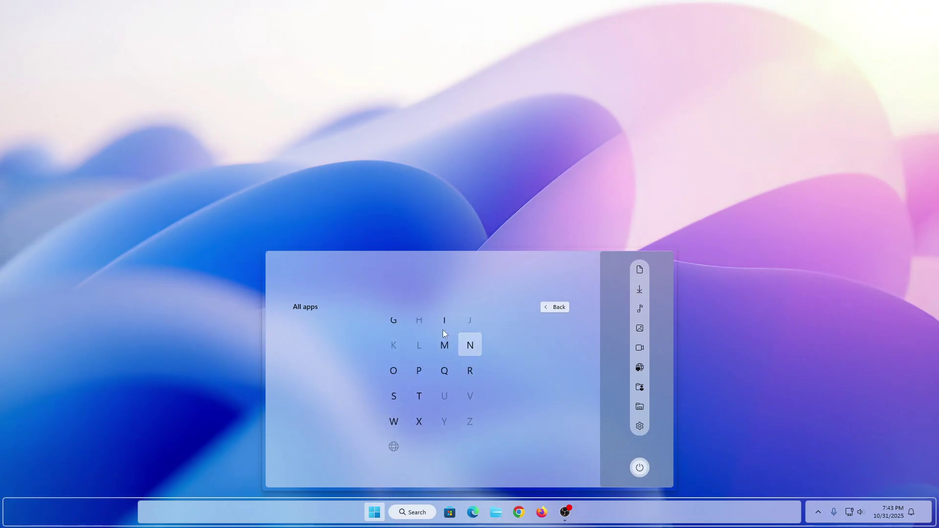
{"action": "left_click", "coordinate": [556, 307]}
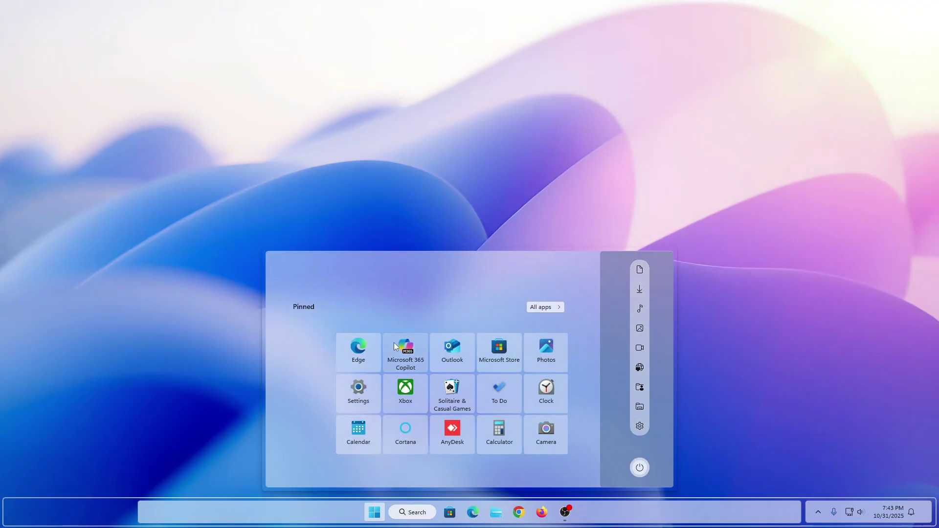
- View the power options in the Start menu and close the menu
{"action": "left_click", "coordinate": [647, 469]}
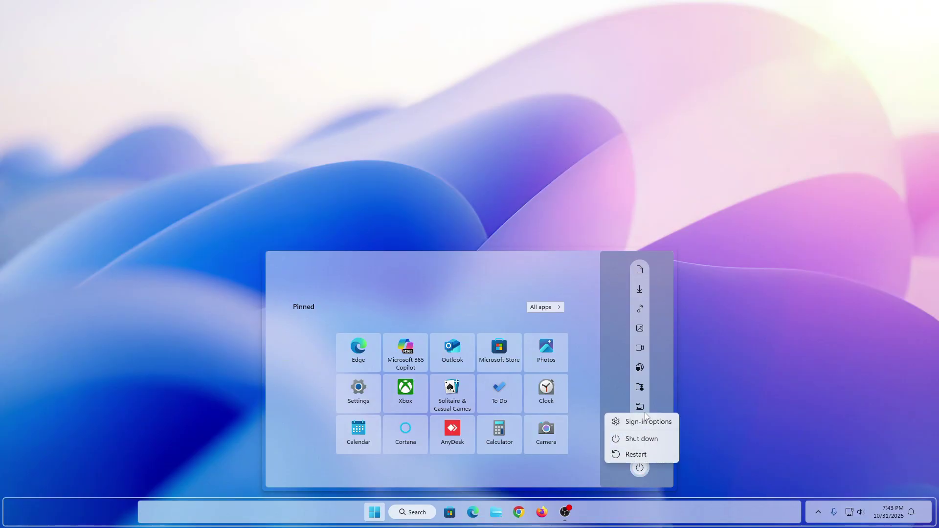
{"action": "left_click", "coordinate": [602, 373]}
{"action": "left_click", "coordinate": [374, 512]}
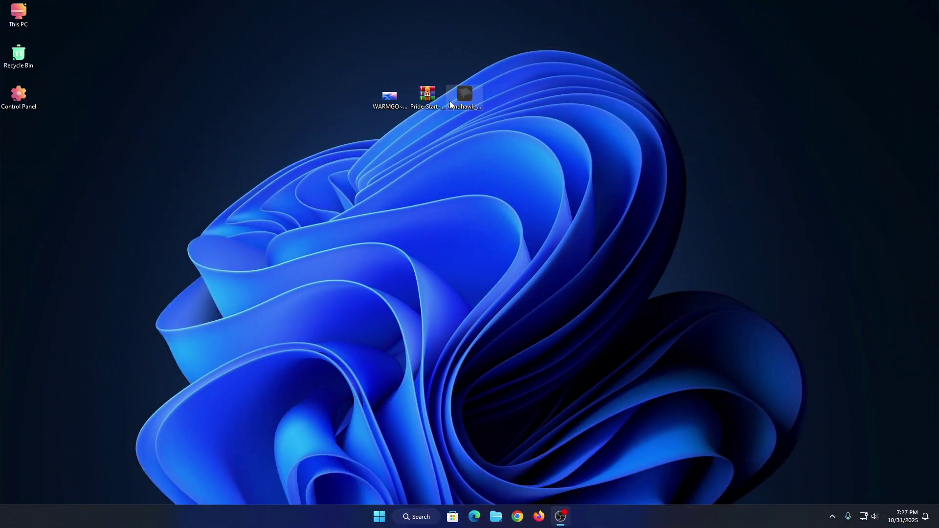
- Install Windhawk v1.6.1 from the desktop installer with English as the language and open it on completion
{"action": "double_click", "coordinate": [452, 96]}
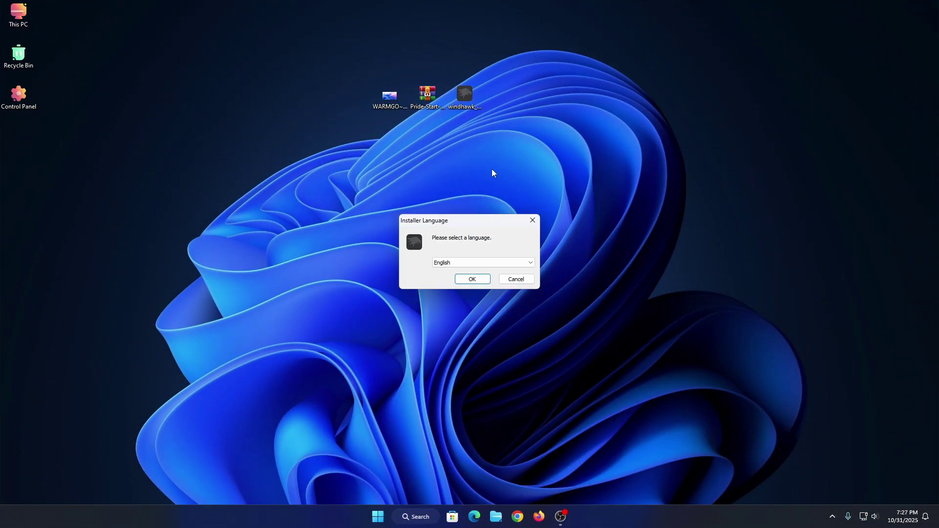
{"action": "left_click", "coordinate": [471, 276]}
{"action": "left_click", "coordinate": [524, 335]}
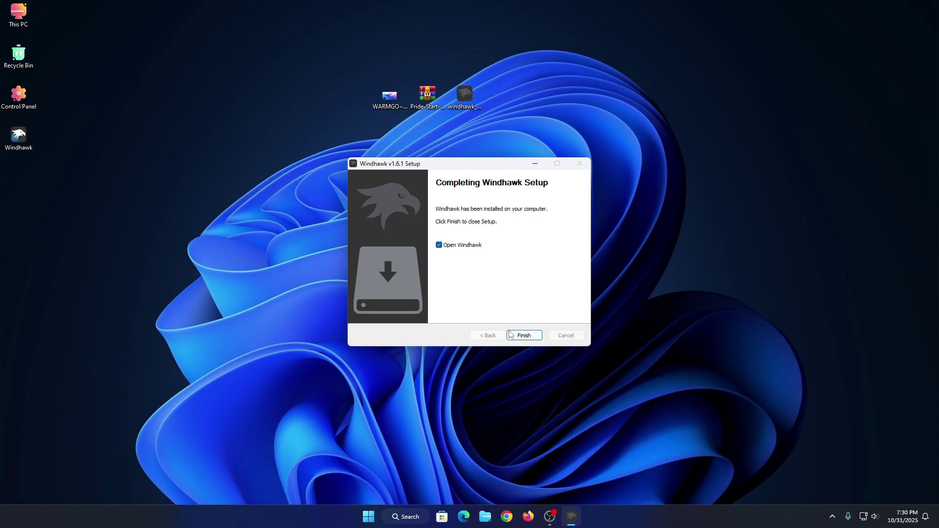
{"action": "left_click", "coordinate": [513, 337]}
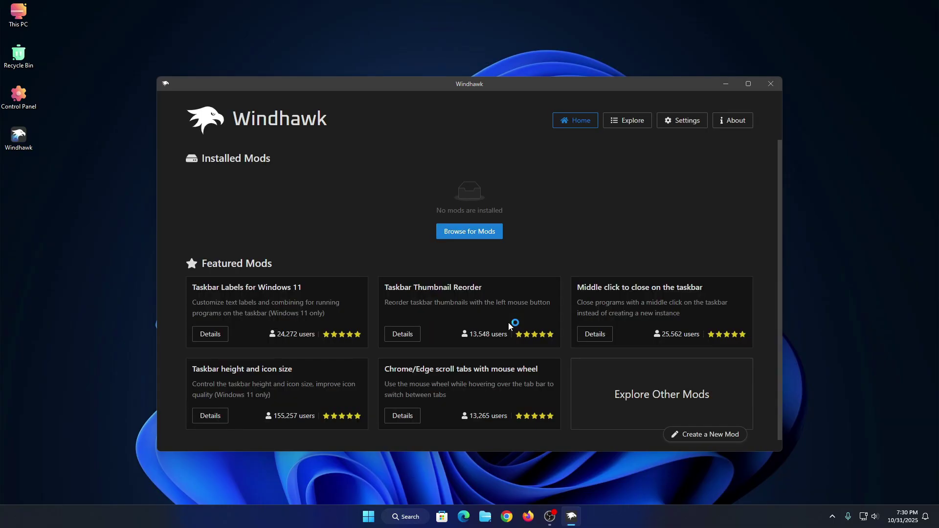
- Minimize Windhawk and set the 3840x2160 WARMGO image on the desktop as the desktop background
{"action": "left_click", "coordinate": [723, 84]}
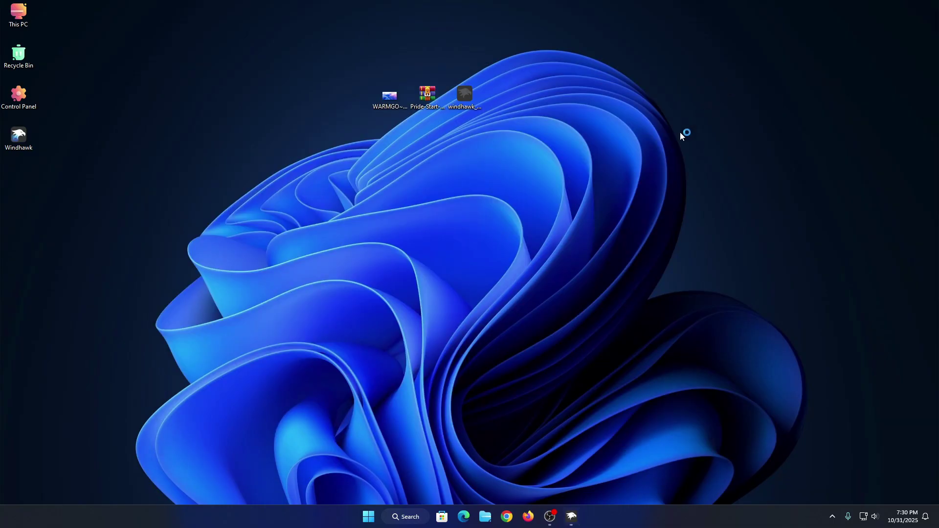
{"action": "left_click", "coordinate": [390, 100]}
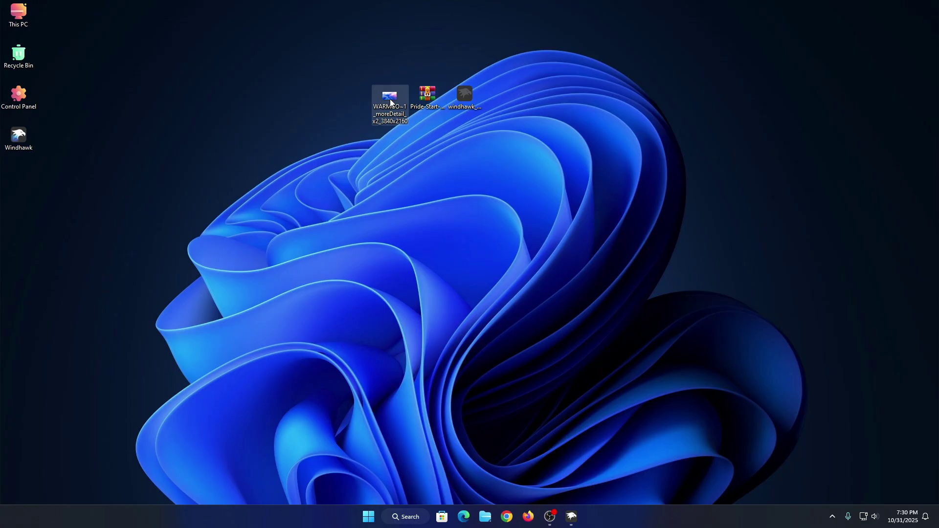
{"action": "right_click", "coordinate": [390, 101]}
{"action": "left_click", "coordinate": [439, 182]}
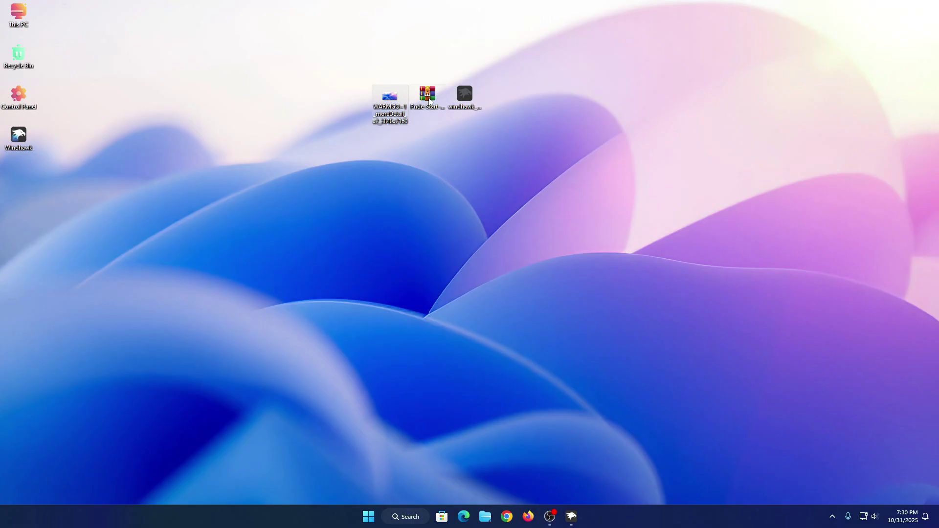
- Extract the Pride-Start-Menu-Style archive to a folder of the same name on the desktop
{"action": "left_click", "coordinate": [428, 98]}
{"action": "right_click", "coordinate": [425, 93]}
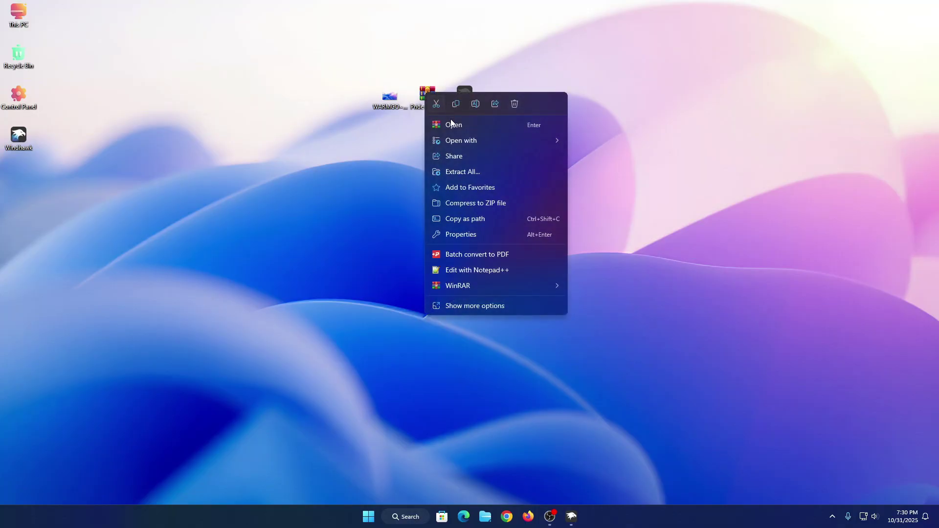
{"action": "left_click", "coordinate": [463, 171]}
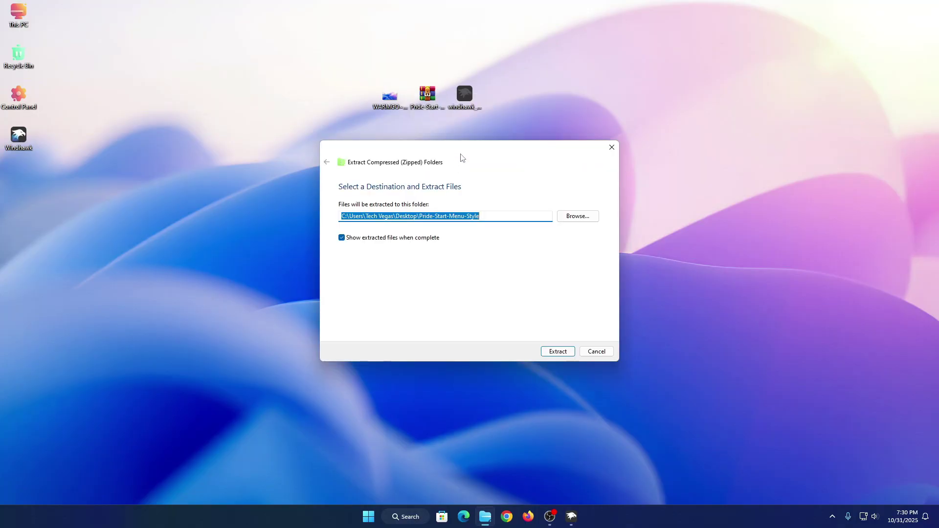
{"action": "left_click", "coordinate": [560, 356]}
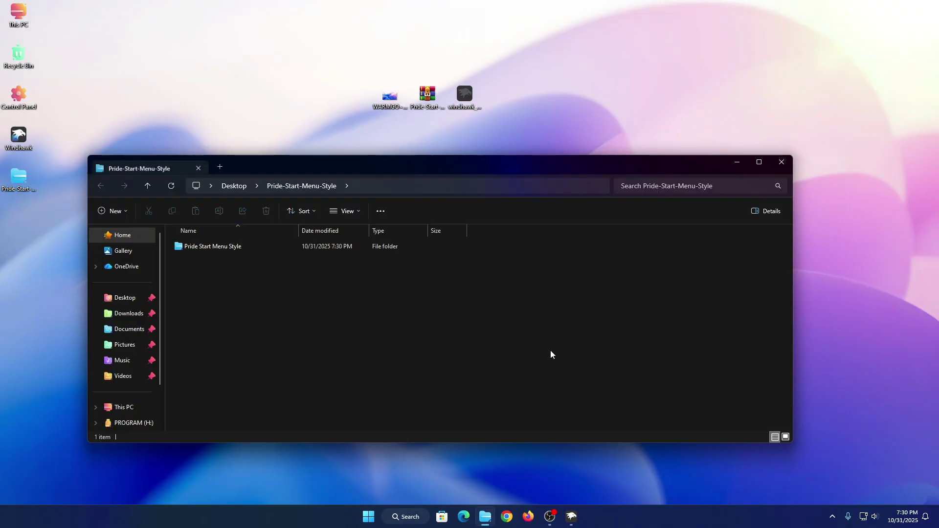
- Switch to Windhawk, install the "Taskbar height and icon size" mod with the risk accepted, and show its advanced mod settings
{"action": "left_click", "coordinate": [571, 516]}
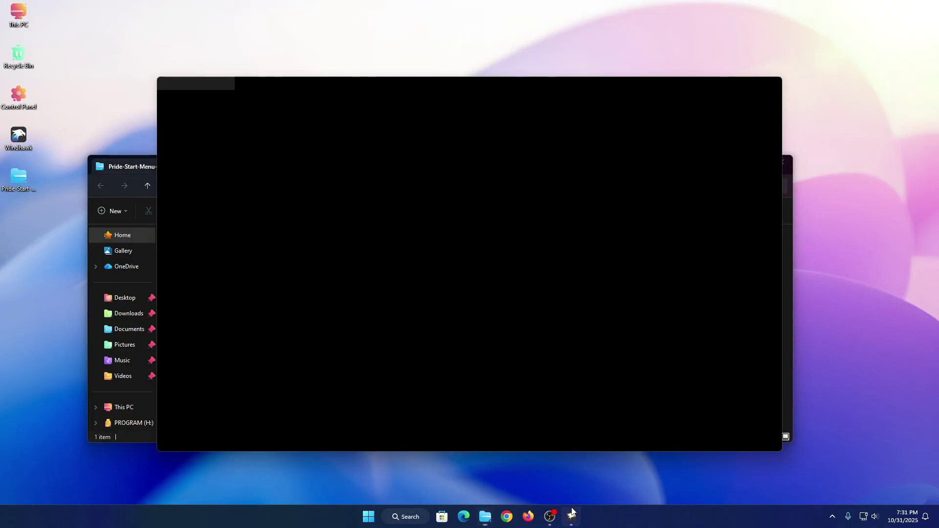
{"action": "left_click", "coordinate": [626, 125]}
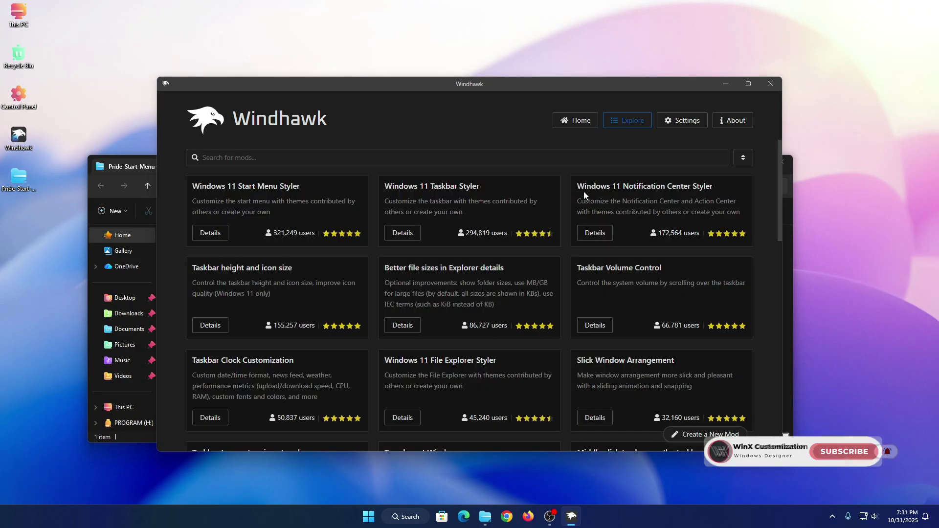
{"action": "left_click", "coordinate": [218, 324]}
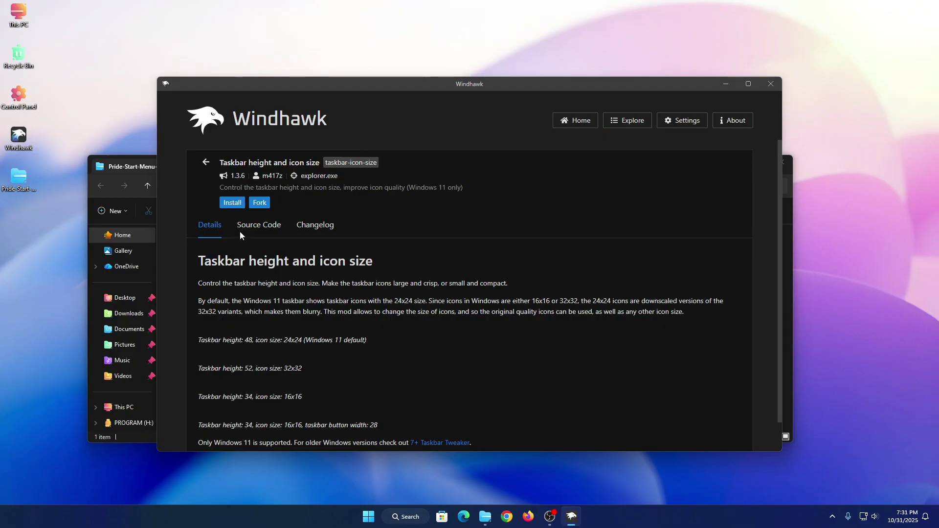
{"action": "left_click", "coordinate": [232, 203]}
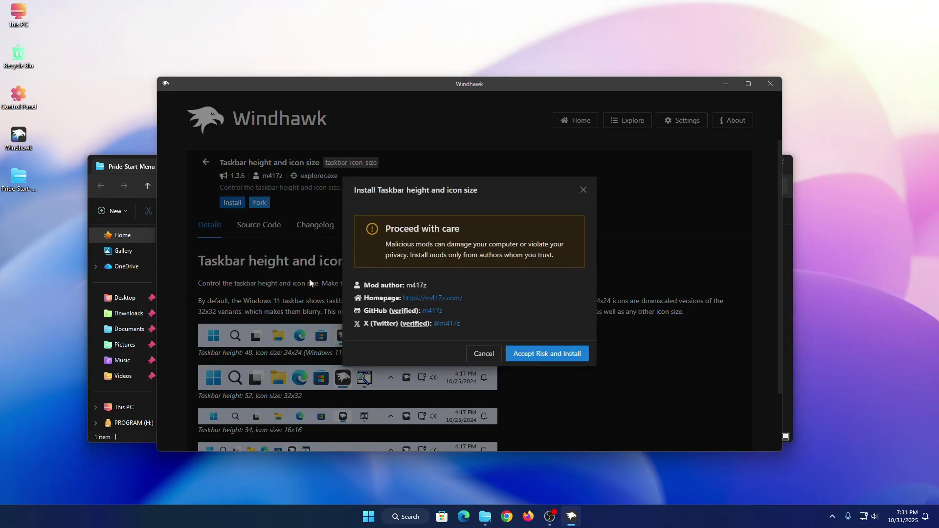
{"action": "left_click", "coordinate": [530, 355]}
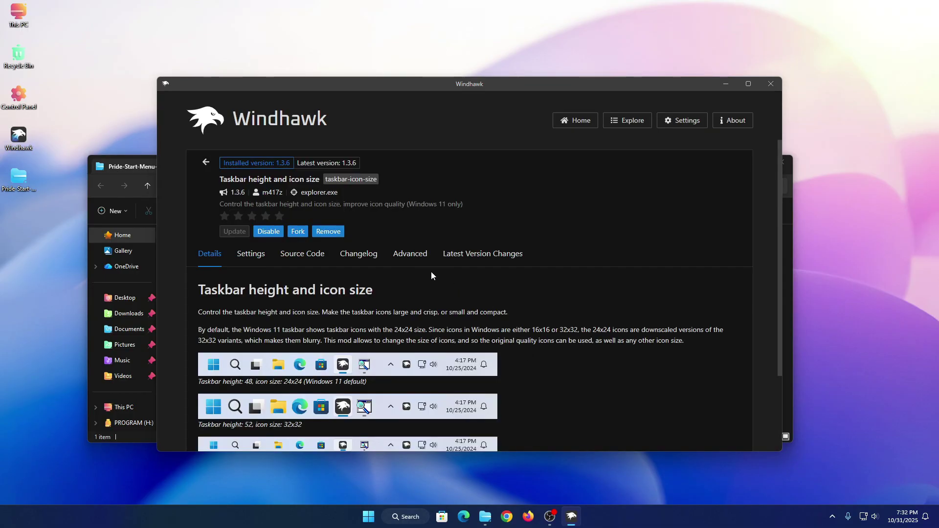
{"action": "left_click", "coordinate": [410, 263]}
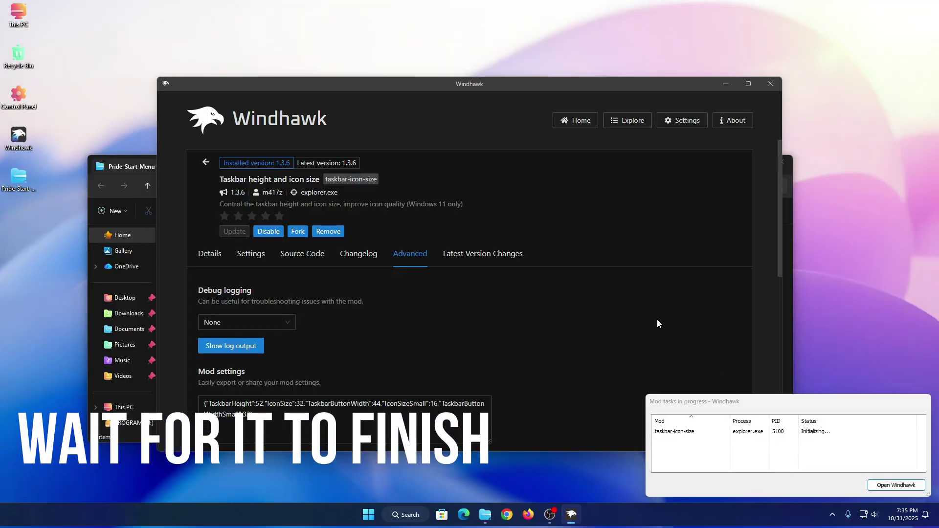
{"action": "scroll", "coordinate": [656, 319], "scroll_direction": "down", "scroll_amount": 1}
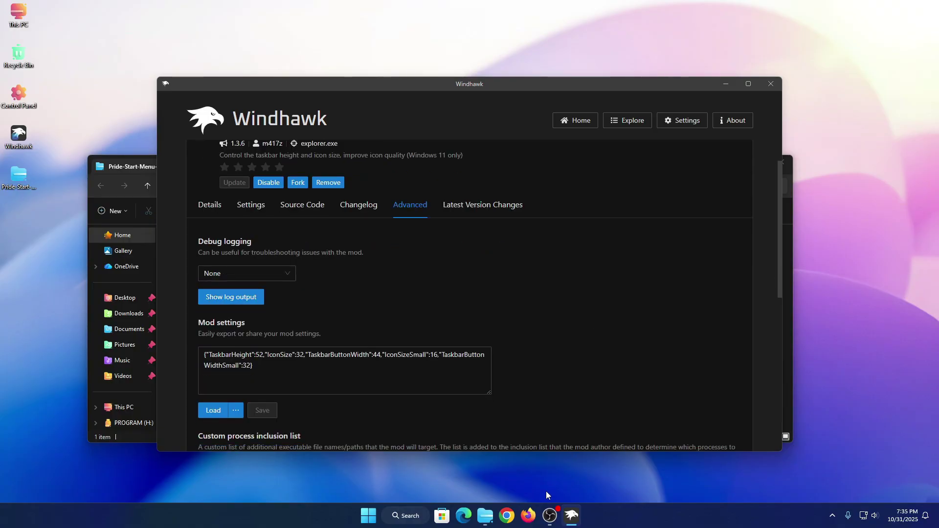
- Copy the full text of the Taskbar Icon & Size file in the Pride Start Menu Style folder and return to Windhawk
{"action": "left_click", "coordinate": [484, 513]}
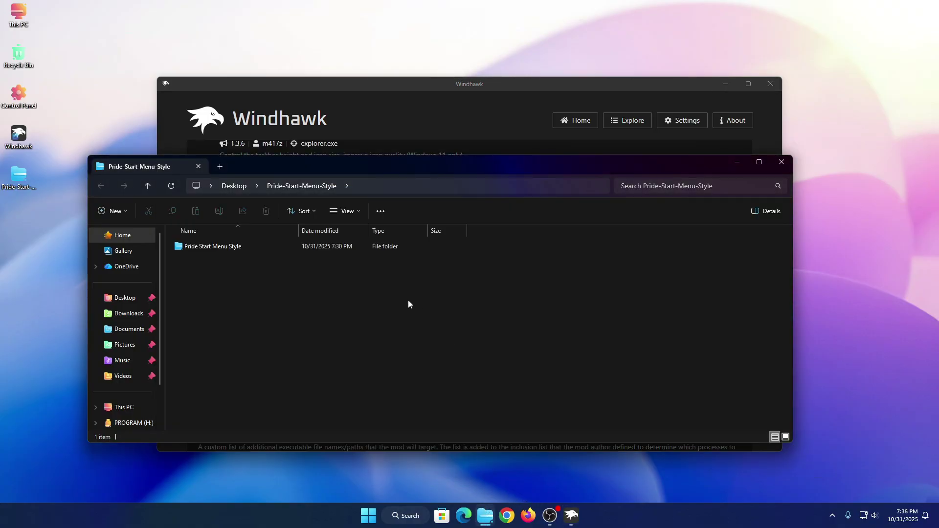
{"action": "double_click", "coordinate": [330, 247]}
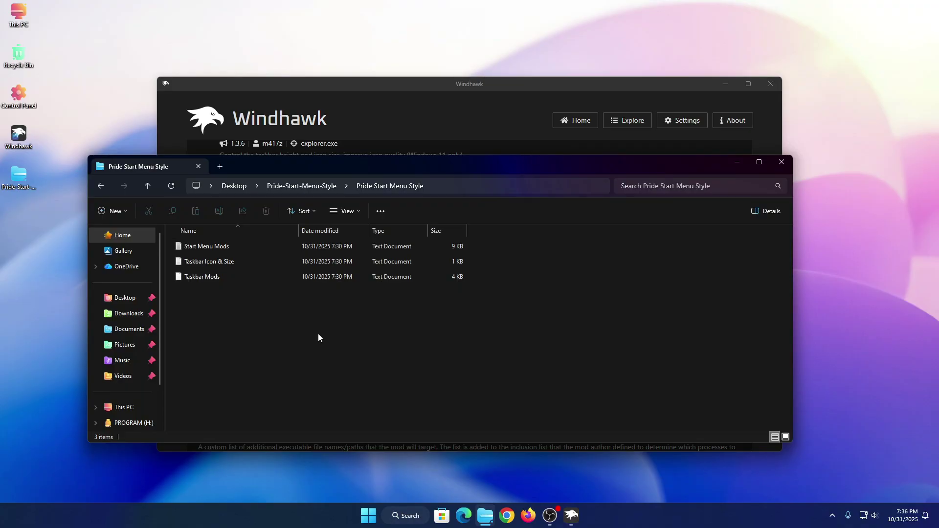
{"action": "left_click", "coordinate": [253, 264]}
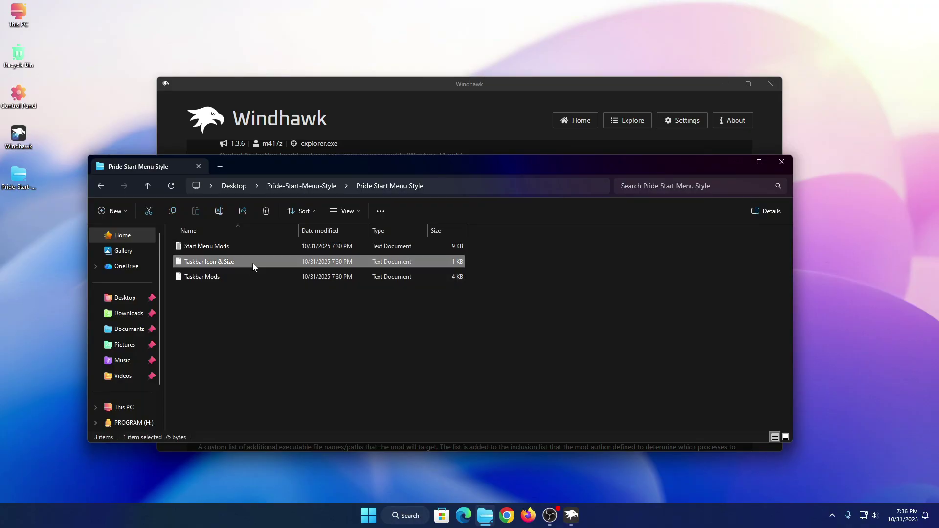
{"action": "right_click", "coordinate": [252, 263]}
{"action": "left_click", "coordinate": [317, 73]}
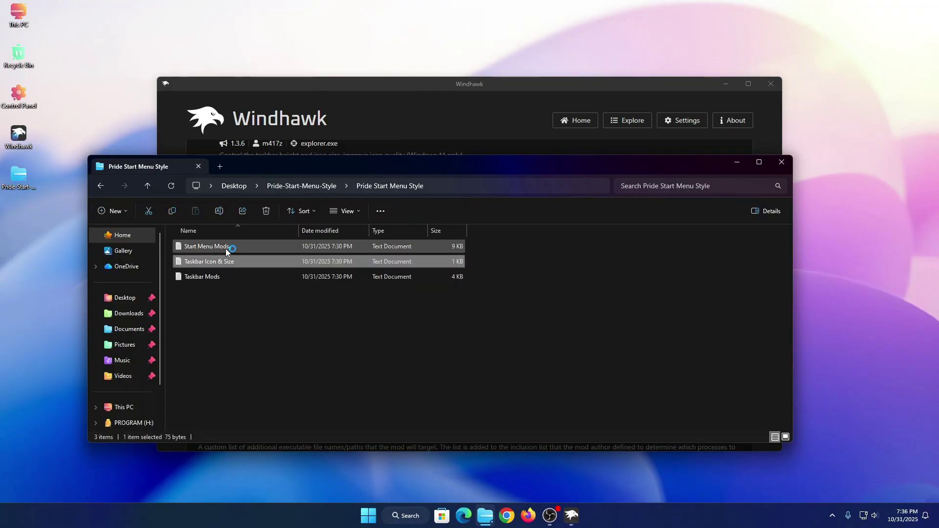
{"action": "key", "text": "ctrl+a"}
{"action": "key", "text": "ctrl+c"}
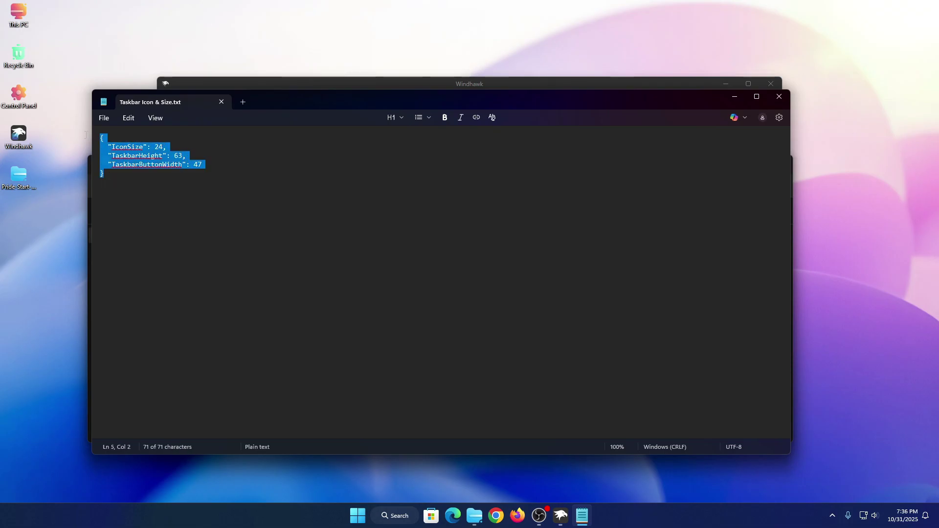
{"action": "right_click", "coordinate": [147, 160]}
{"action": "left_click", "coordinate": [195, 172]}
{"action": "left_click", "coordinate": [779, 96]}
{"action": "left_click", "coordinate": [727, 163]}
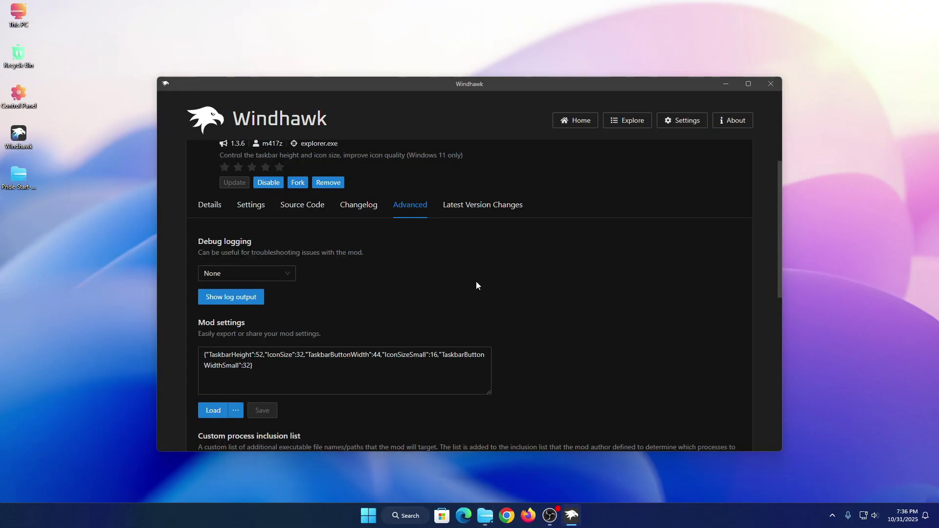
- Replace the taskbar height mod's settings with the copied text (IconSize 24, TaskbarHeight 63, TaskbarButtonWidth 47) and save them
{"action": "left_click", "coordinate": [292, 364]}
{"action": "key", "text": "ctrl+a"}
{"action": "right_click", "coordinate": [233, 368]}
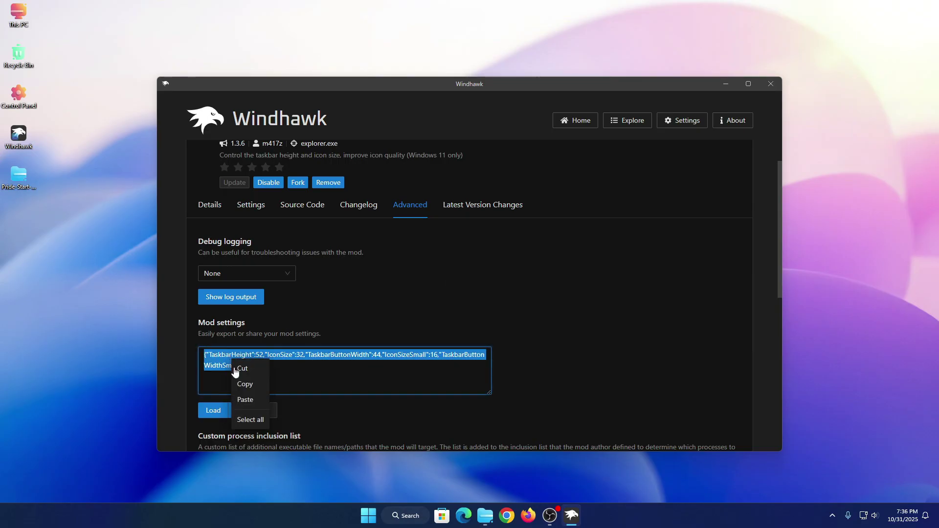
{"action": "left_click", "coordinate": [246, 399]}
{"action": "left_click", "coordinate": [262, 411]}
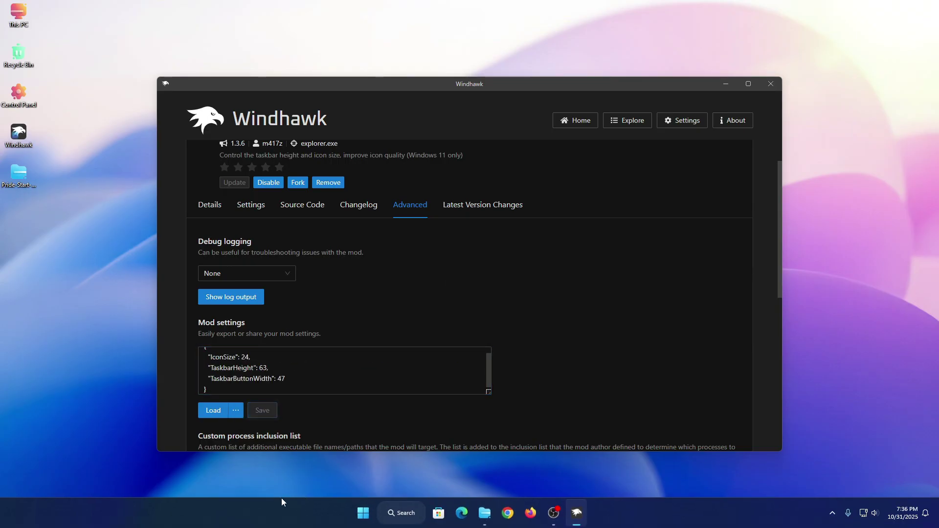
- Return to the mod list, install the "Windows 11 Taskbar Styler" mod with the risk accepted, and show its advanced mod settings
{"action": "scroll", "coordinate": [638, 284], "scroll_direction": "up", "scroll_amount": 1}
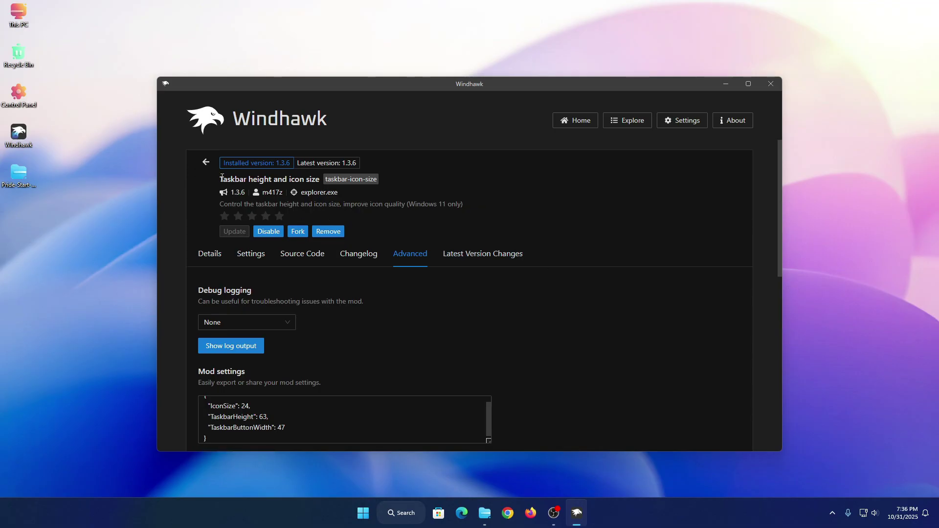
{"action": "left_click", "coordinate": [203, 162]}
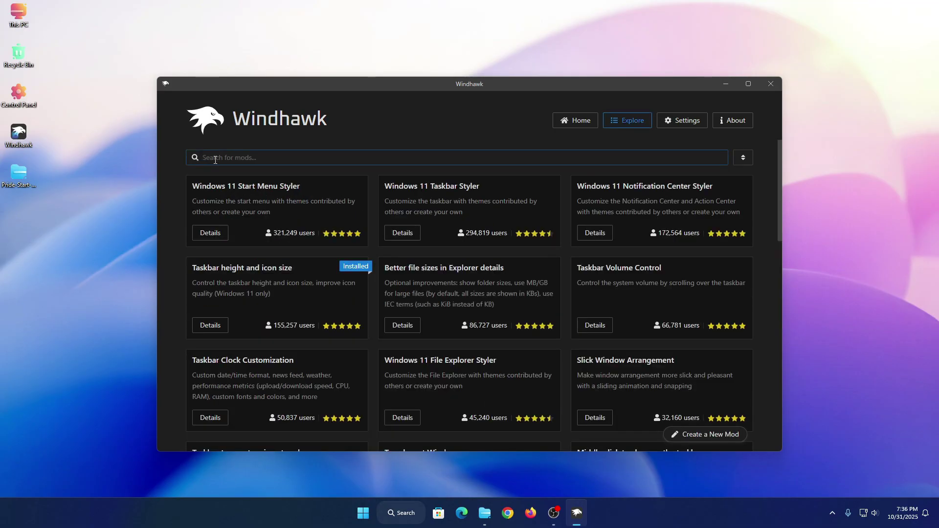
{"action": "left_click", "coordinate": [404, 234]}
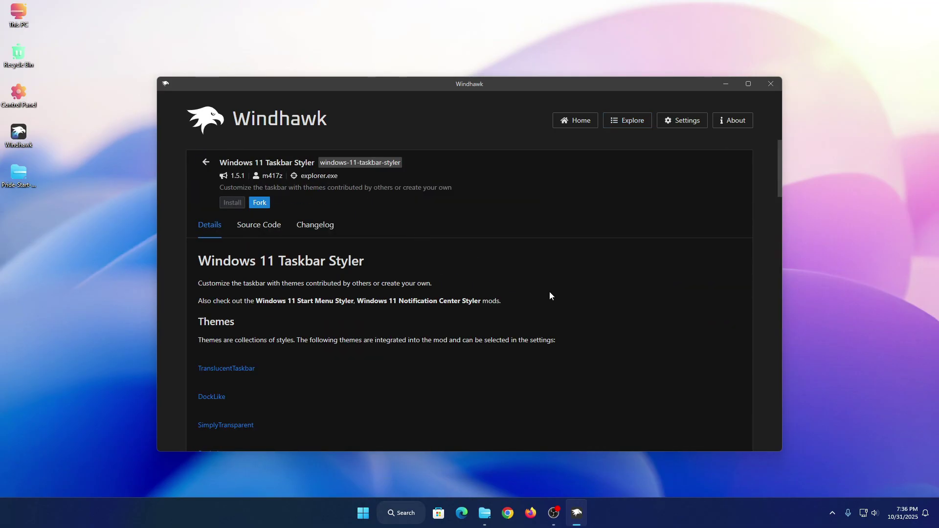
{"action": "left_click", "coordinate": [233, 208]}
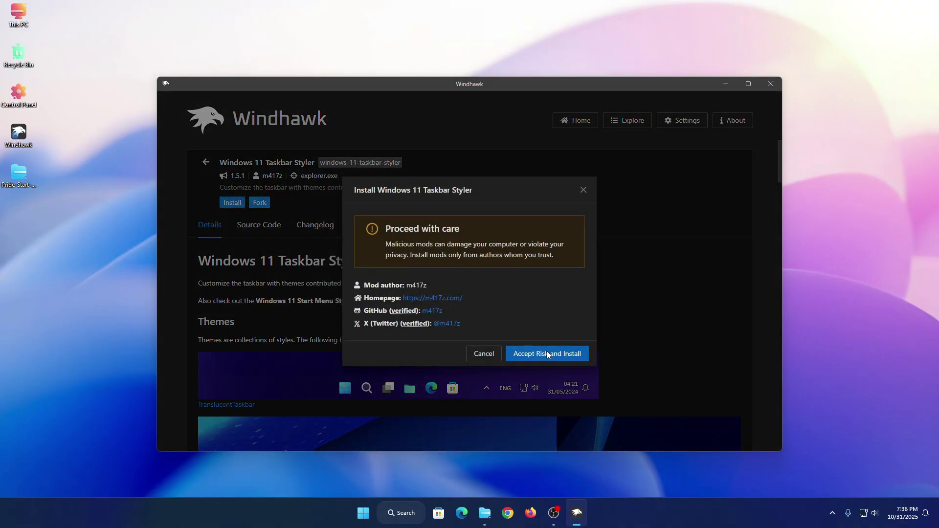
{"action": "left_click", "coordinate": [536, 354]}
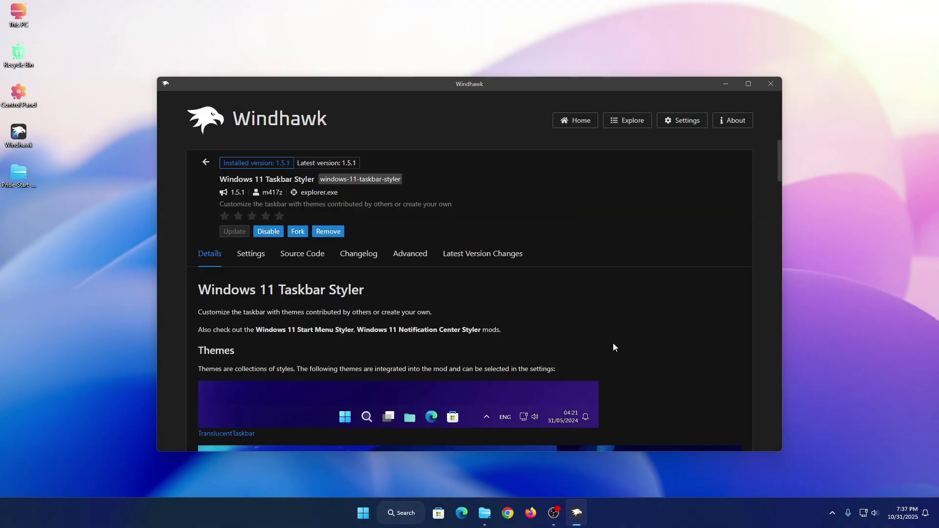
{"action": "left_click", "coordinate": [413, 260]}
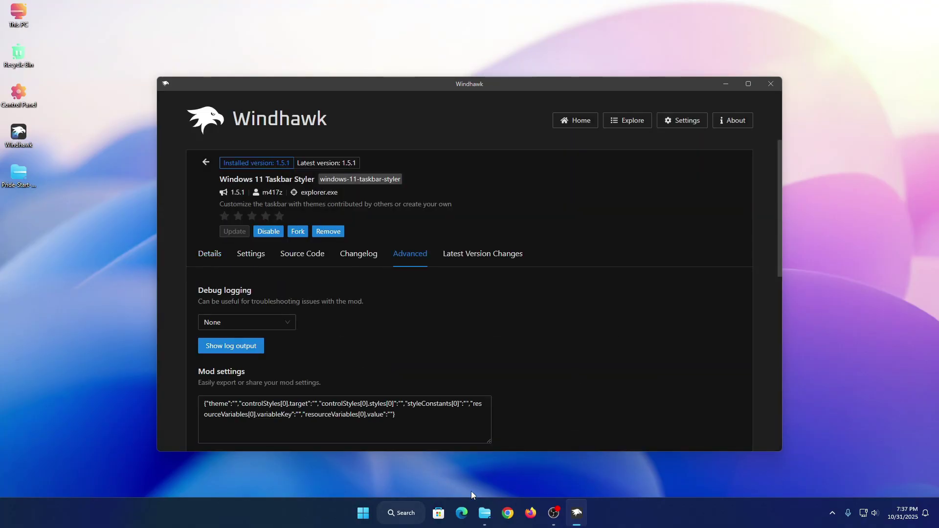
- Copy the full text of the Taskbar Mods file in the Pride Start Menu Style folder and return to Windhawk
{"action": "left_click", "coordinate": [480, 506]}
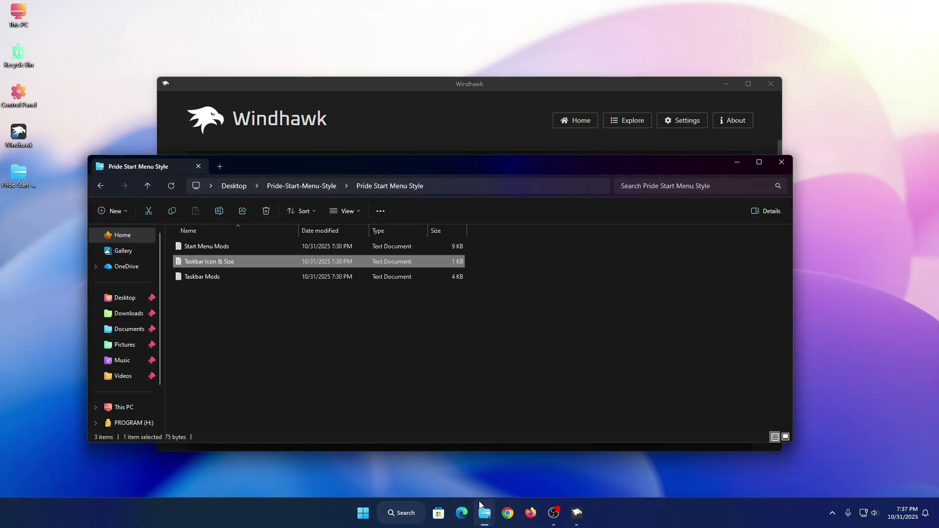
{"action": "left_click", "coordinate": [233, 276]}
{"action": "right_click", "coordinate": [233, 276]}
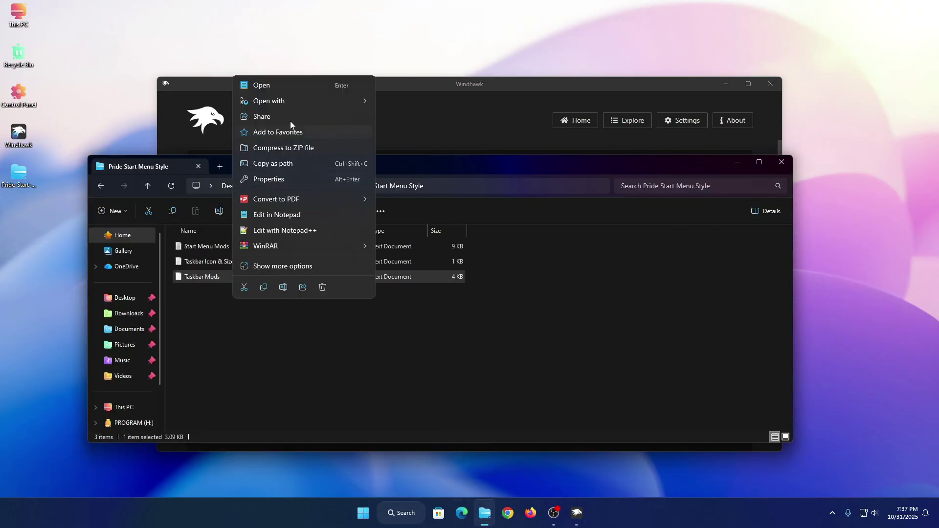
{"action": "left_click", "coordinate": [286, 90]}
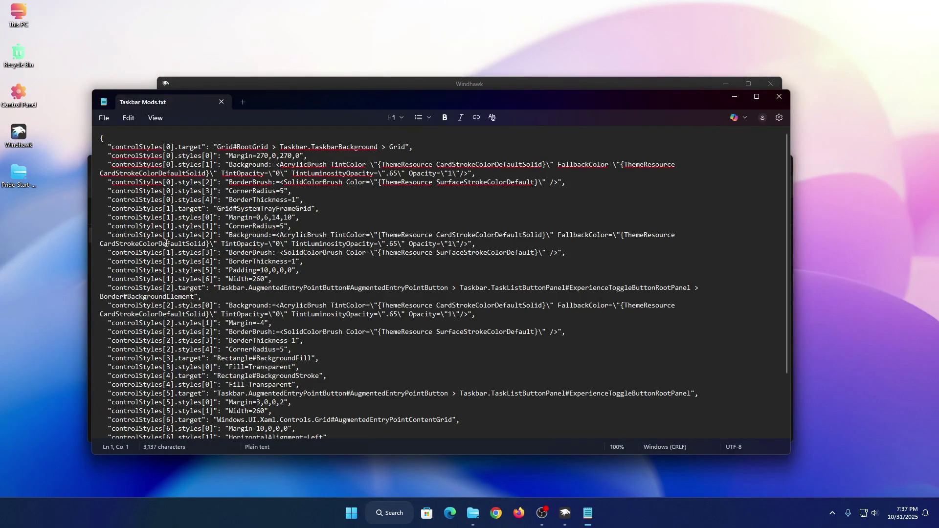
{"action": "key", "text": "ctrl+a"}
{"action": "right_click", "coordinate": [213, 237]}
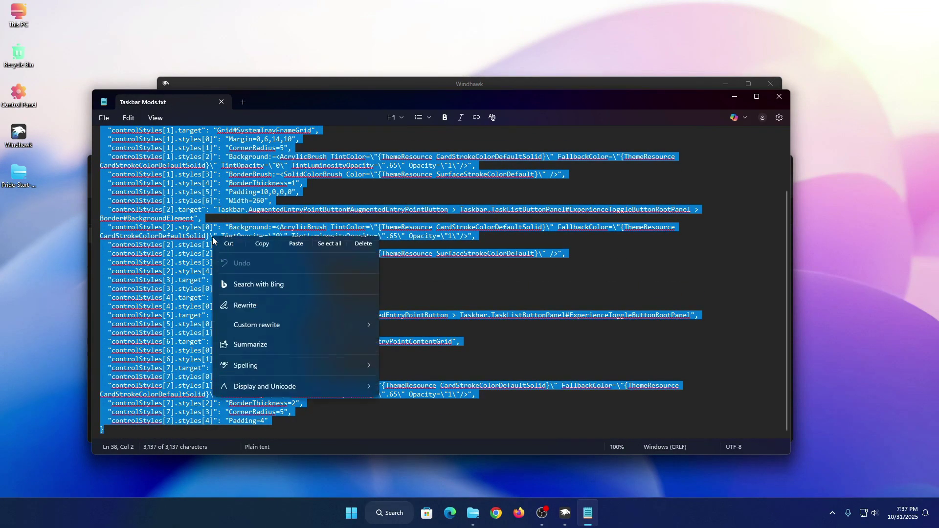
{"action": "left_click", "coordinate": [258, 247]}
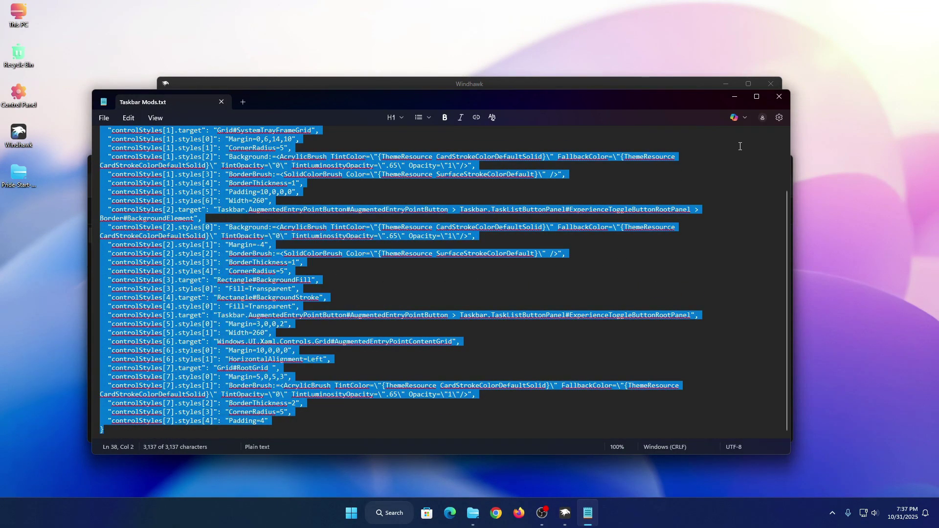
{"action": "left_click", "coordinate": [778, 98]}
{"action": "left_click", "coordinate": [734, 156]}
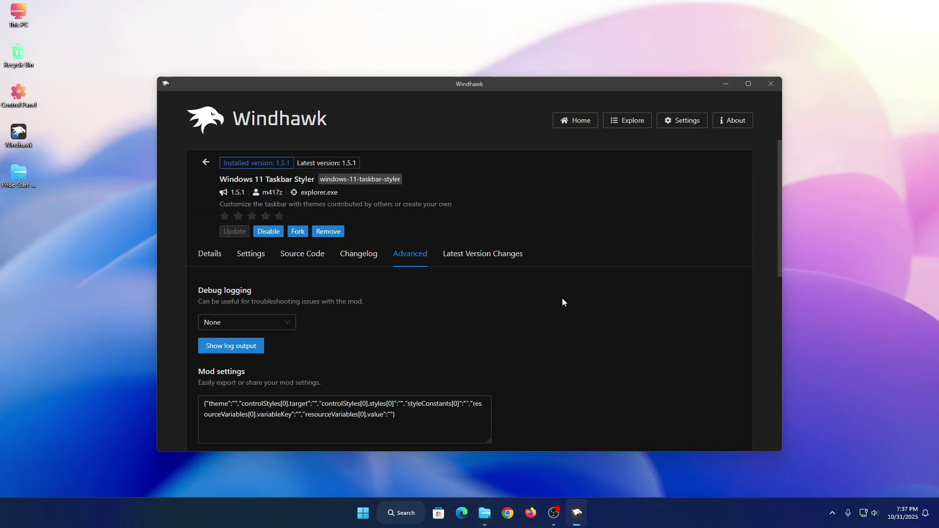
- Replace the Windows 11 Taskbar Styler's mod settings with the copied Taskbar Mods text and save them
{"action": "left_click_drag", "start_coordinate": [377, 420], "coordinate": [147, 389]}
{"action": "right_click", "coordinate": [276, 419]}
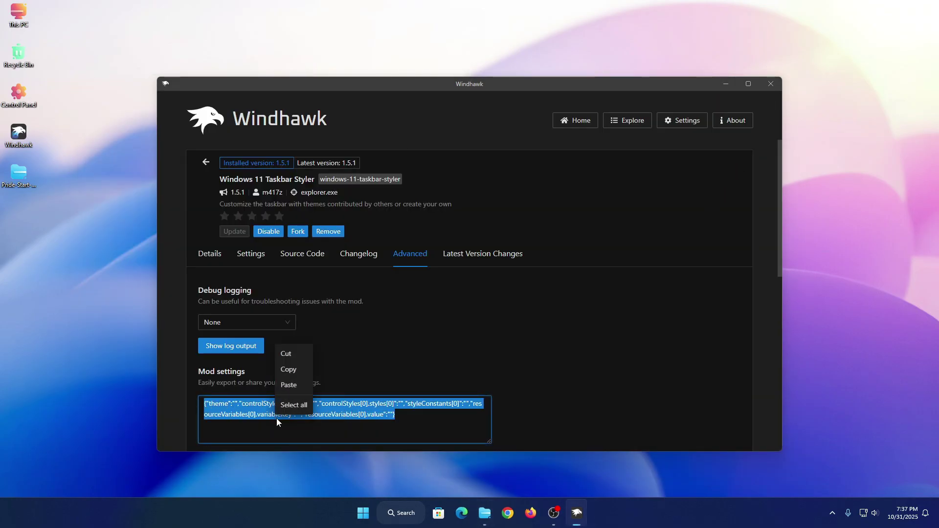
{"action": "left_click", "coordinate": [287, 384]}
{"action": "scroll", "coordinate": [322, 345], "scroll_direction": "down", "scroll_amount": 3}
{"action": "left_click", "coordinate": [268, 320]}
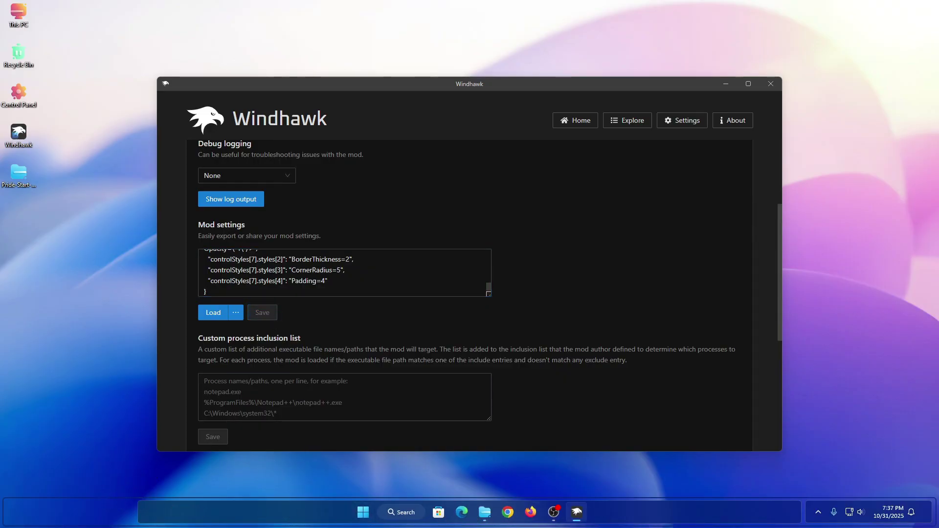
- Install the "Windows 11 Start Menu Styler" mod from the mod list with the risk accepted and show its advanced mod settings
{"action": "scroll", "coordinate": [467, 288], "scroll_direction": "up", "scroll_amount": 5}
{"action": "scroll", "coordinate": [551, 296], "scroll_direction": "up", "scroll_amount": 3}
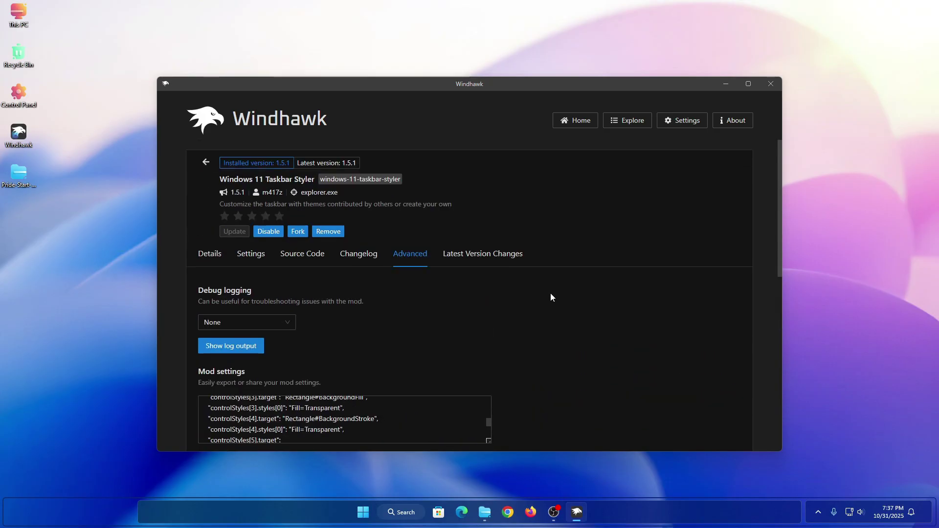
{"action": "left_click", "coordinate": [206, 167]}
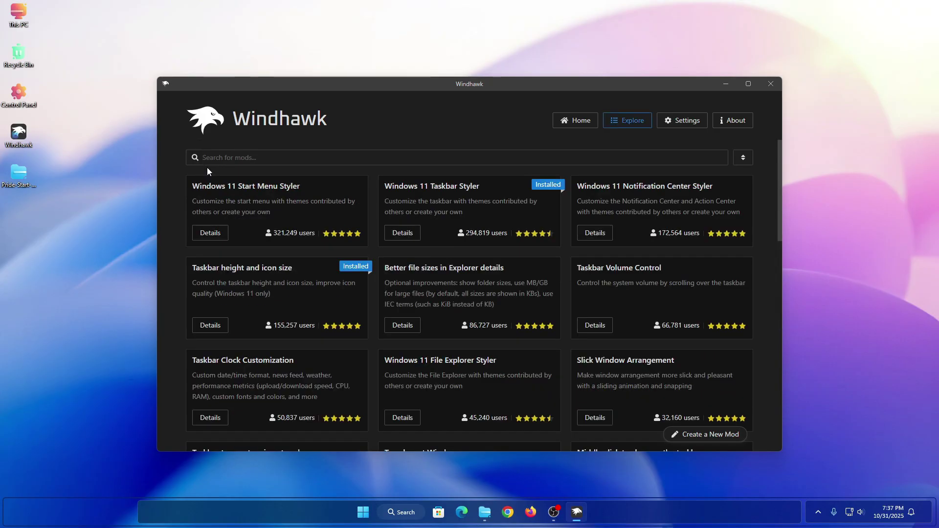
{"action": "left_click", "coordinate": [204, 238]}
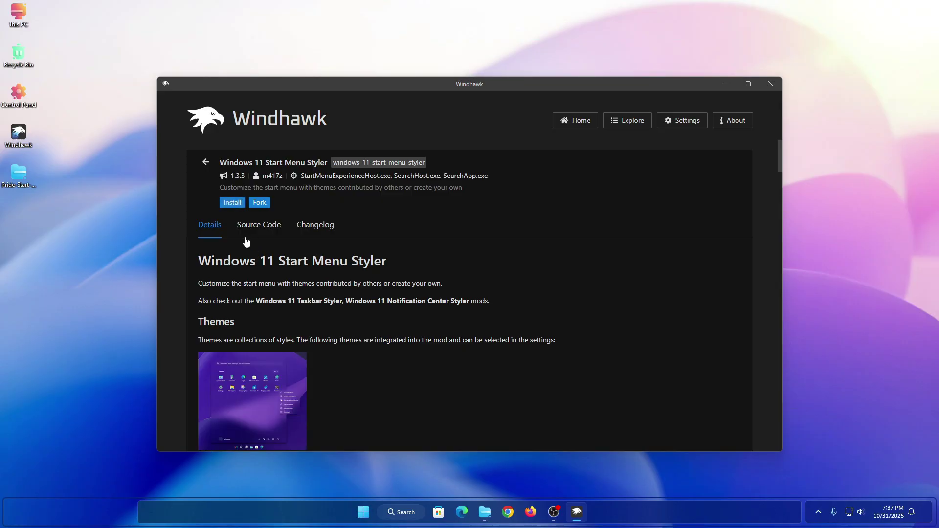
{"action": "left_click", "coordinate": [229, 206]}
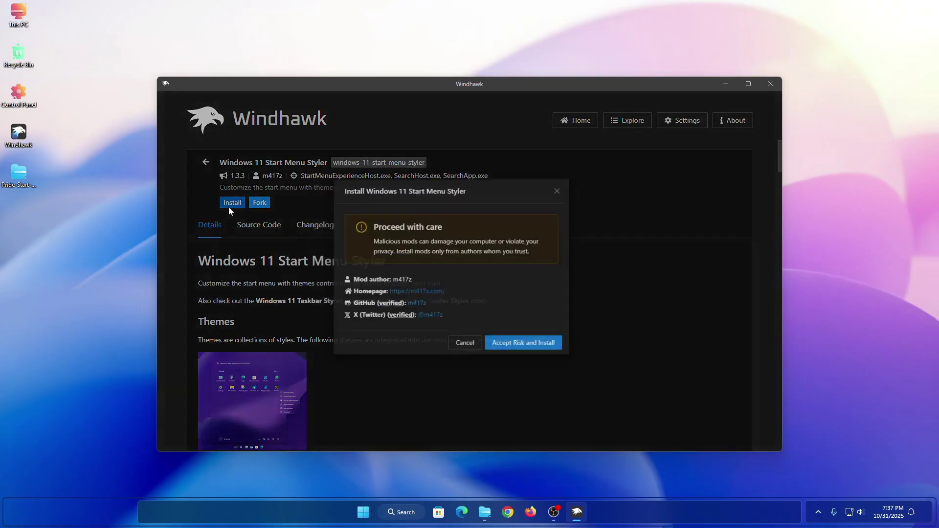
{"action": "left_click", "coordinate": [515, 346]}
{"action": "left_click", "coordinate": [369, 510]}
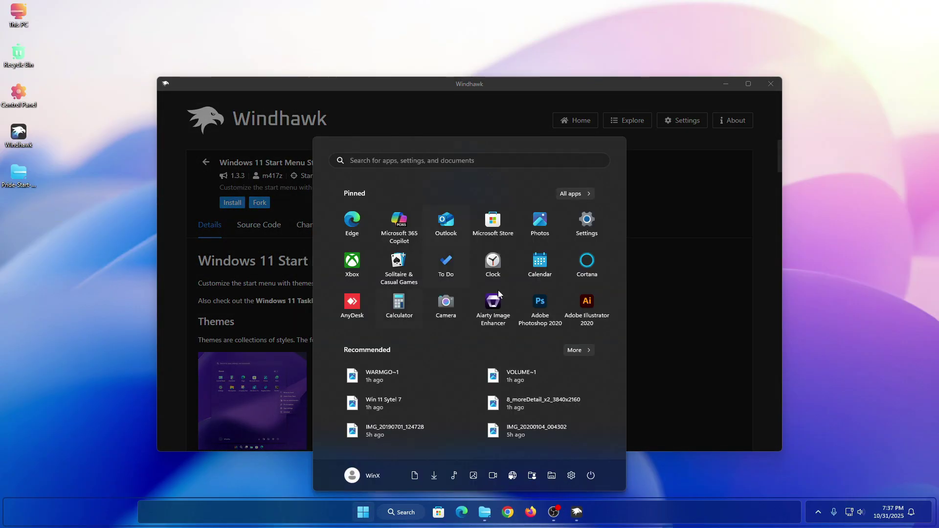
{"action": "left_click", "coordinate": [684, 336]}
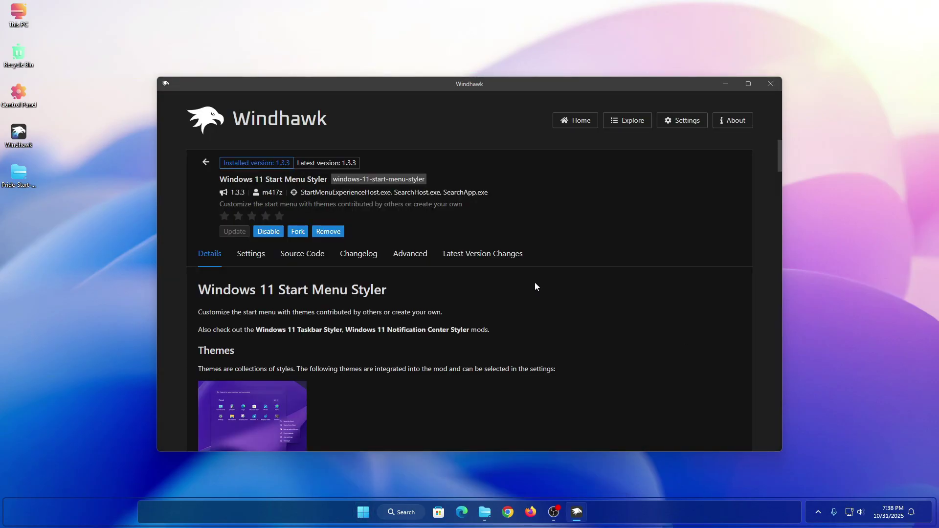
{"action": "left_click", "coordinate": [415, 255]}
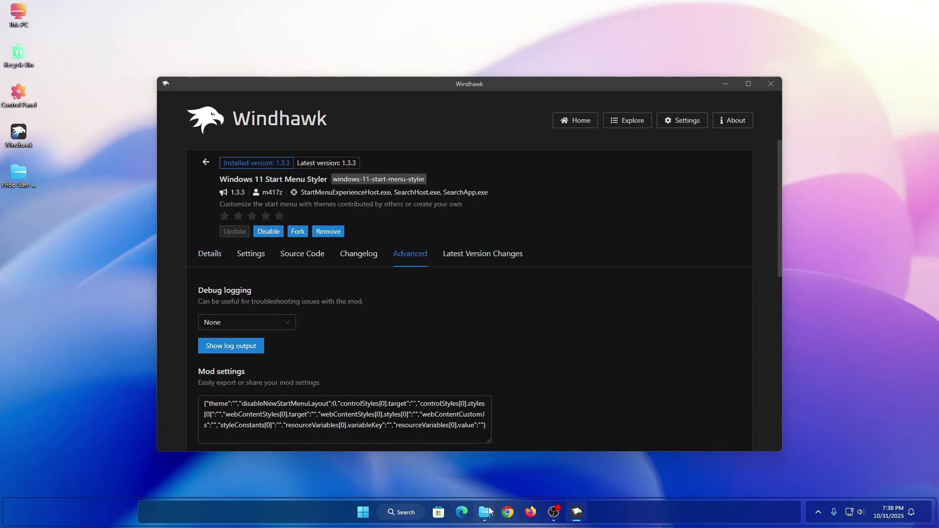
- Copy the full text of the Start Menu Mods file in the Pride Start Menu Style folder, then close the file and folder windows
{"action": "left_click", "coordinate": [486, 512]}
{"action": "right_click", "coordinate": [256, 247]}
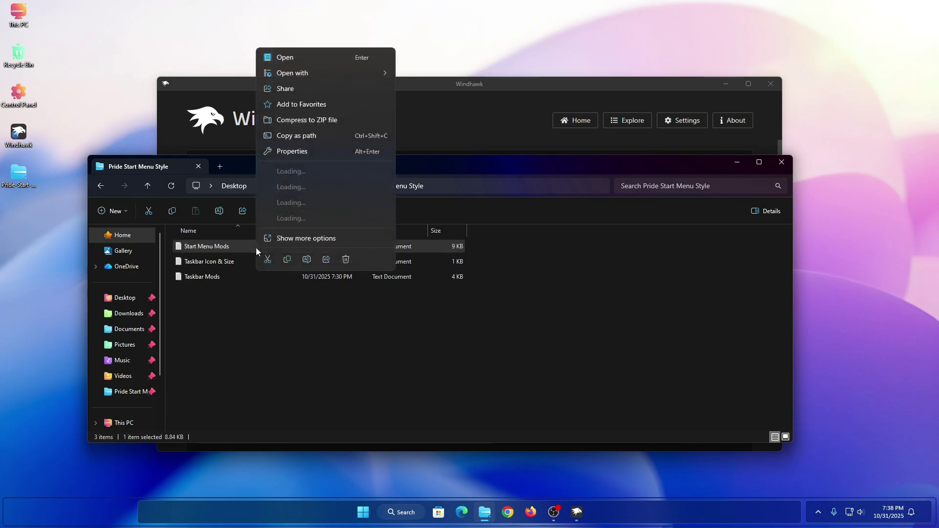
{"action": "left_click", "coordinate": [368, 58]}
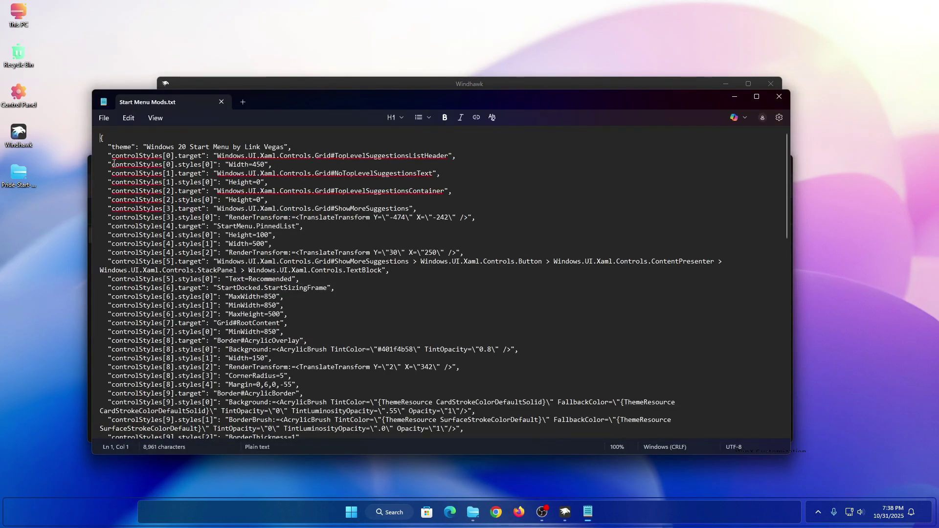
{"action": "key", "text": "ctrl+a"}
{"action": "right_click", "coordinate": [225, 236]}
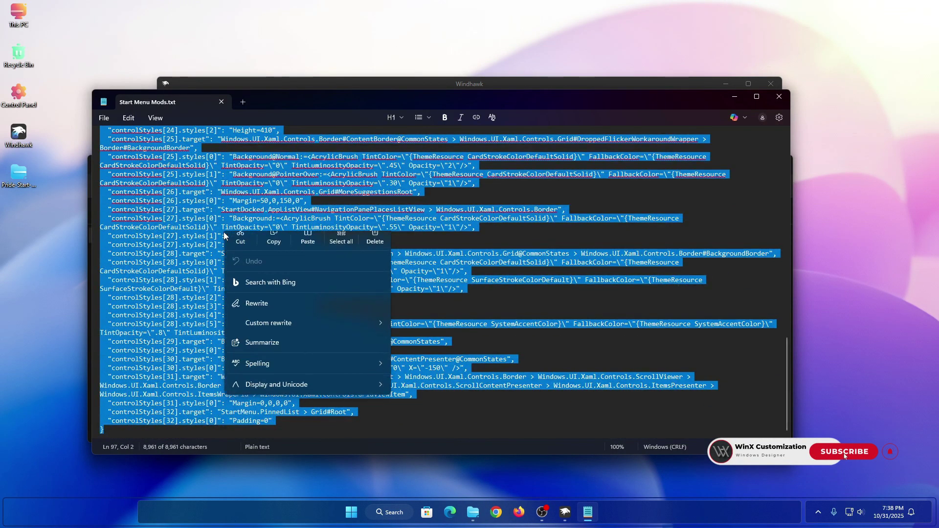
{"action": "left_click", "coordinate": [274, 239]}
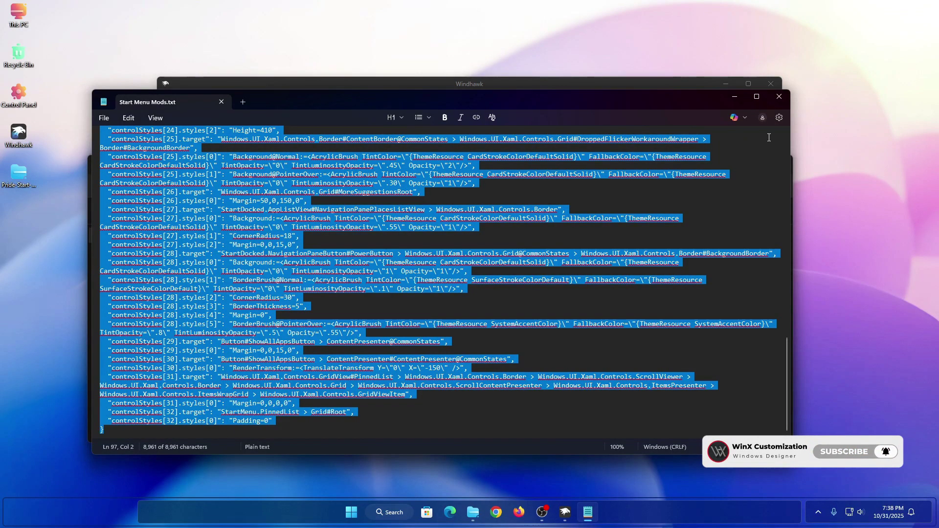
{"action": "left_click", "coordinate": [779, 97]}
{"action": "left_click", "coordinate": [779, 159]}
- Replace the Windows 11 Start Menu Styler's mod settings with the copied Start Menu Mods text, save them, and close Windhawk
{"action": "scroll", "coordinate": [381, 328], "scroll_direction": "down", "scroll_amount": 1}
{"action": "scroll", "coordinate": [418, 371], "scroll_direction": "down", "scroll_amount": 3}
{"action": "left_click_drag", "start_coordinate": [487, 233], "coordinate": [130, 204]}
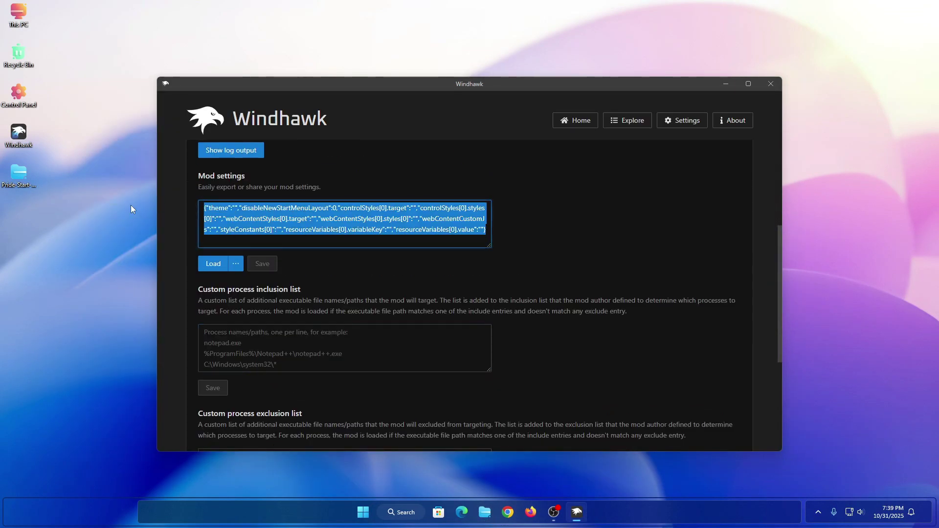
{"action": "right_click", "coordinate": [222, 218]}
{"action": "left_click", "coordinate": [239, 253]}
{"action": "left_click", "coordinate": [263, 255]}
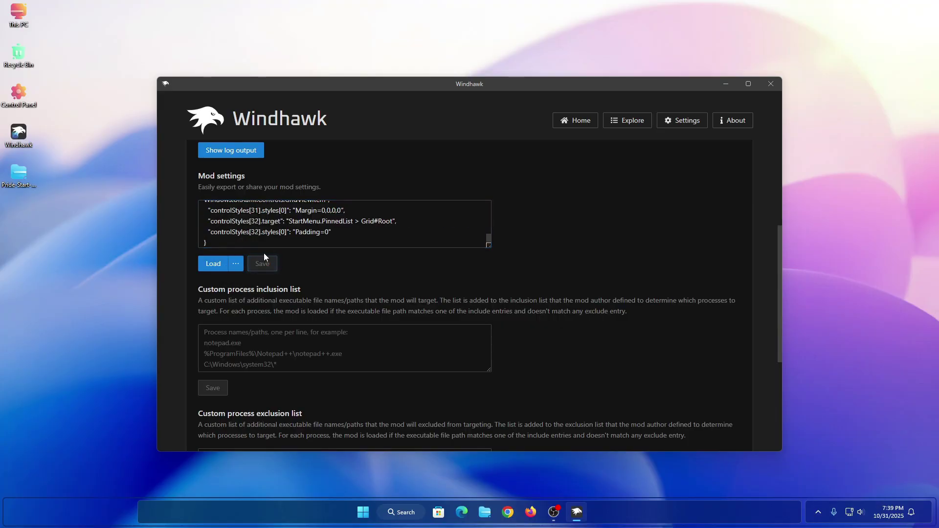
{"action": "left_click", "coordinate": [770, 83]}
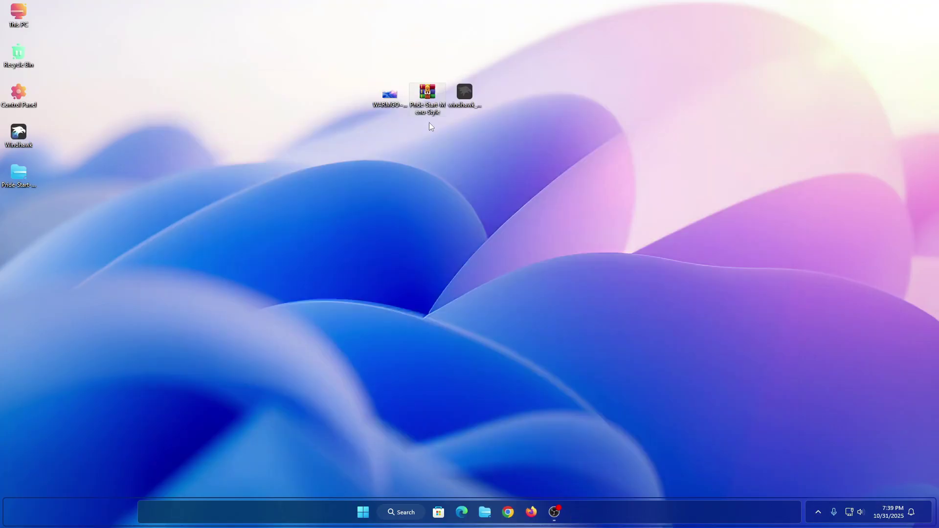
- Hide the desktop icons and open the restyled Start menu
{"action": "right_click", "coordinate": [434, 158]}
{"action": "mouse_move", "coordinate": [469, 167]}
{"action": "left_click", "coordinate": [582, 250]}
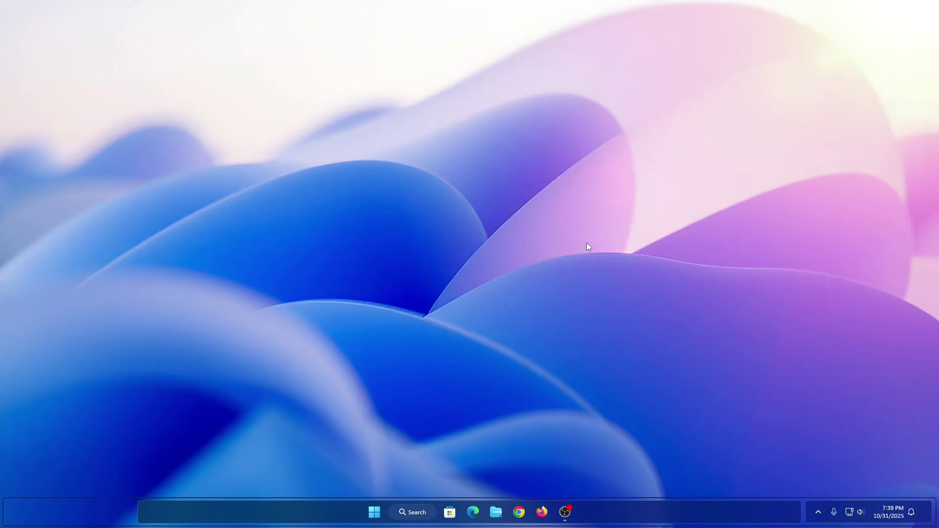
{"action": "left_click", "coordinate": [372, 503]}
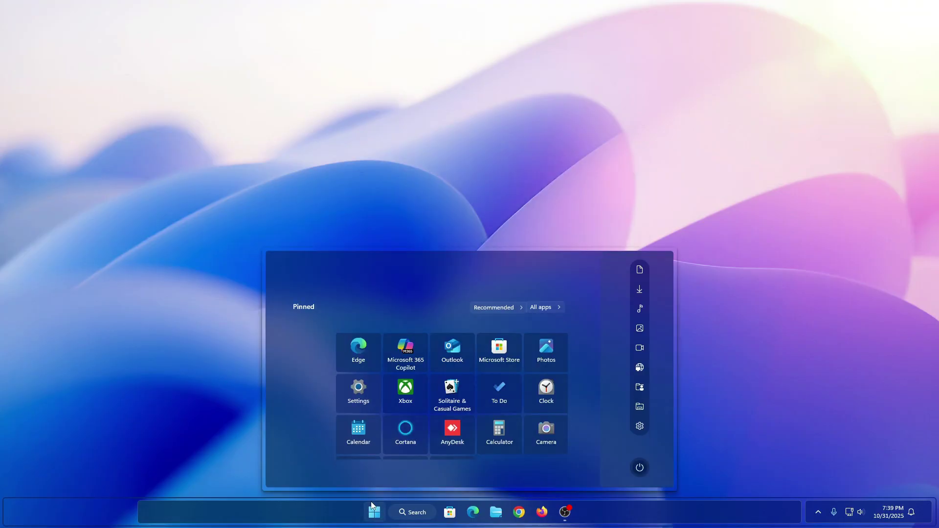